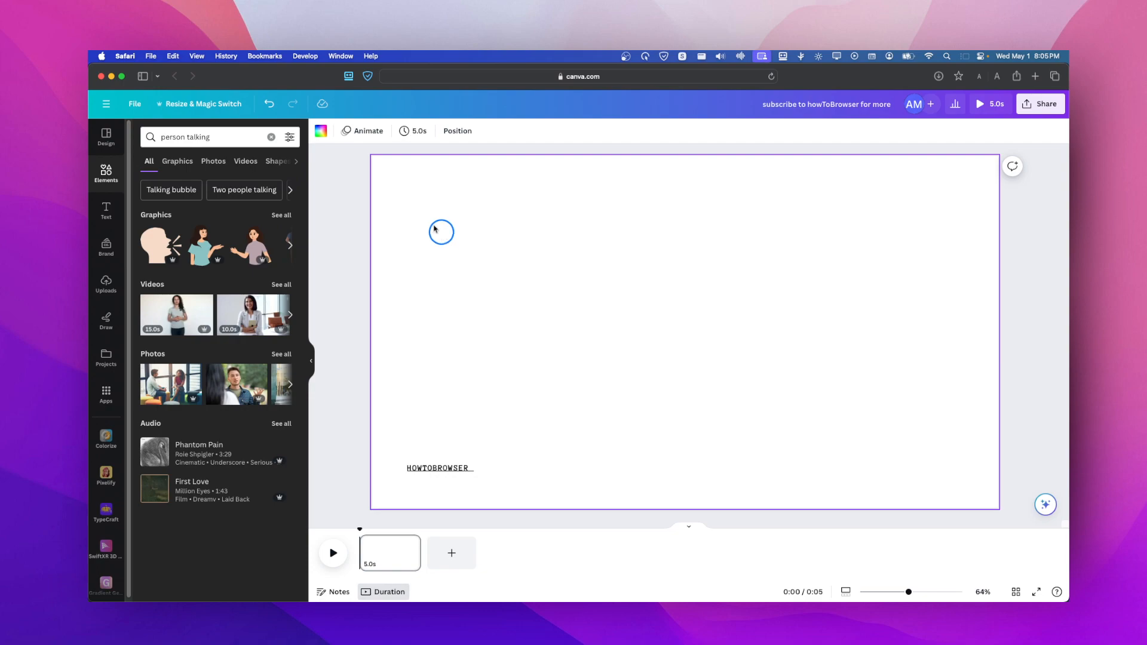
click(230, 105)
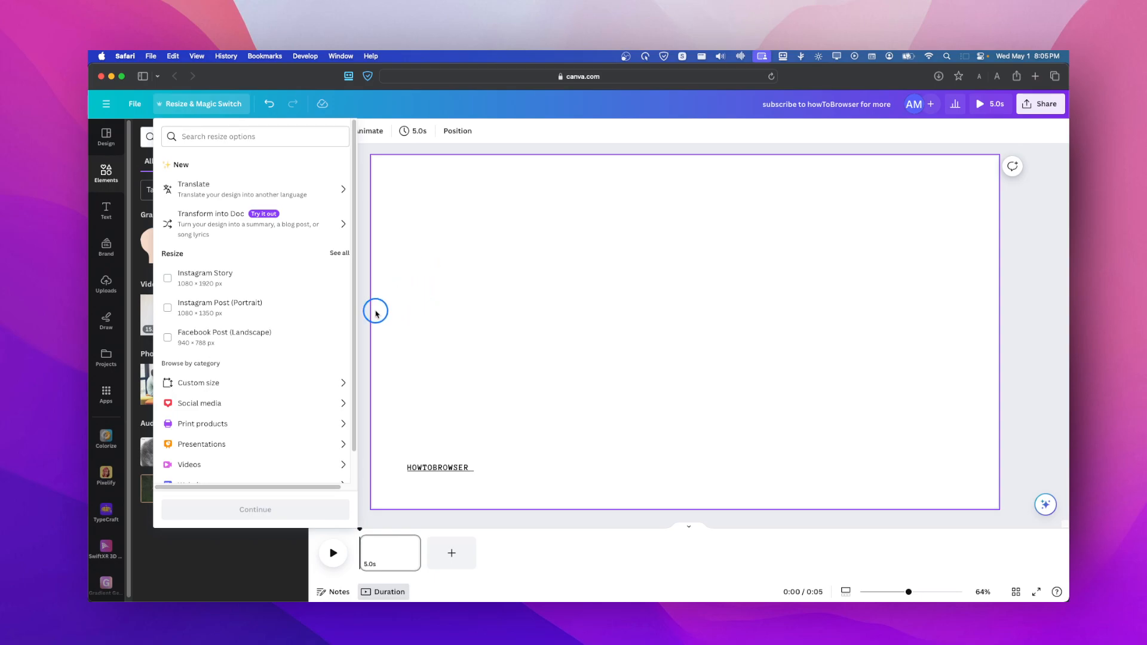
click(474, 297)
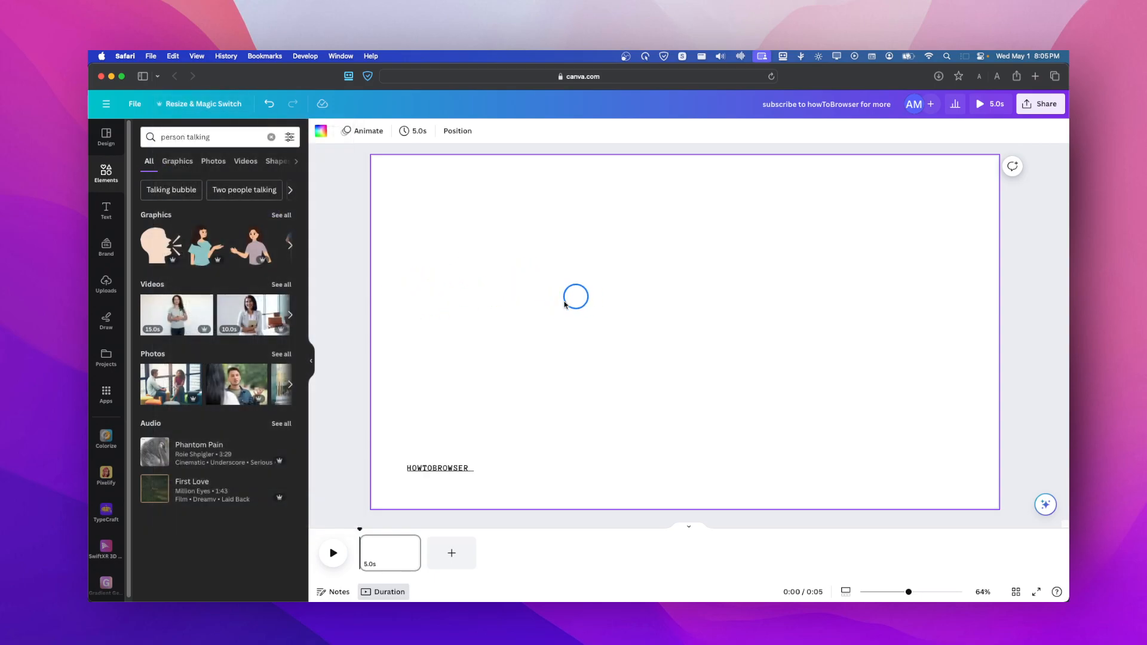
click(177, 108)
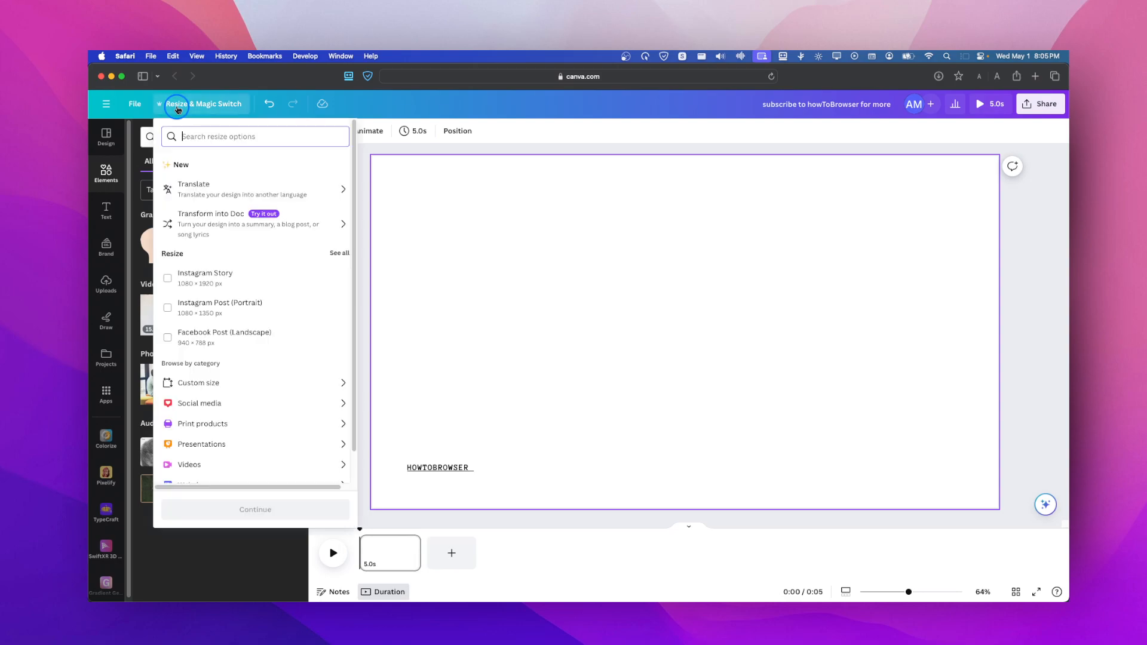
click(177, 108)
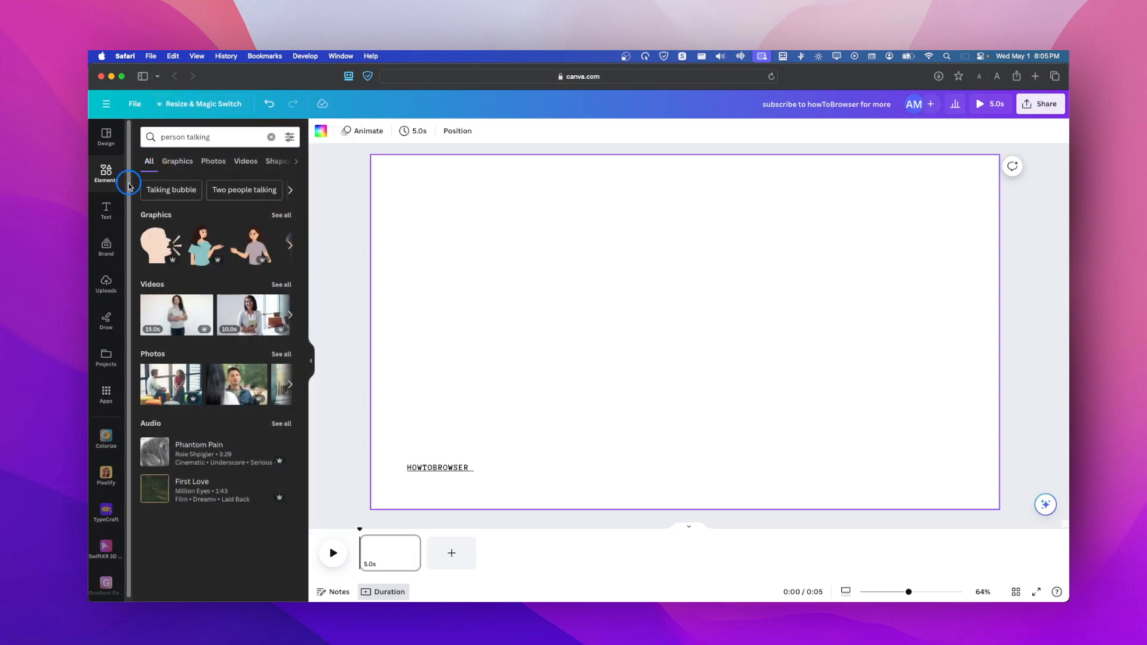
- Add the 15-second video of the woman in a grey polo shirt and set it as the page background
click(168, 313)
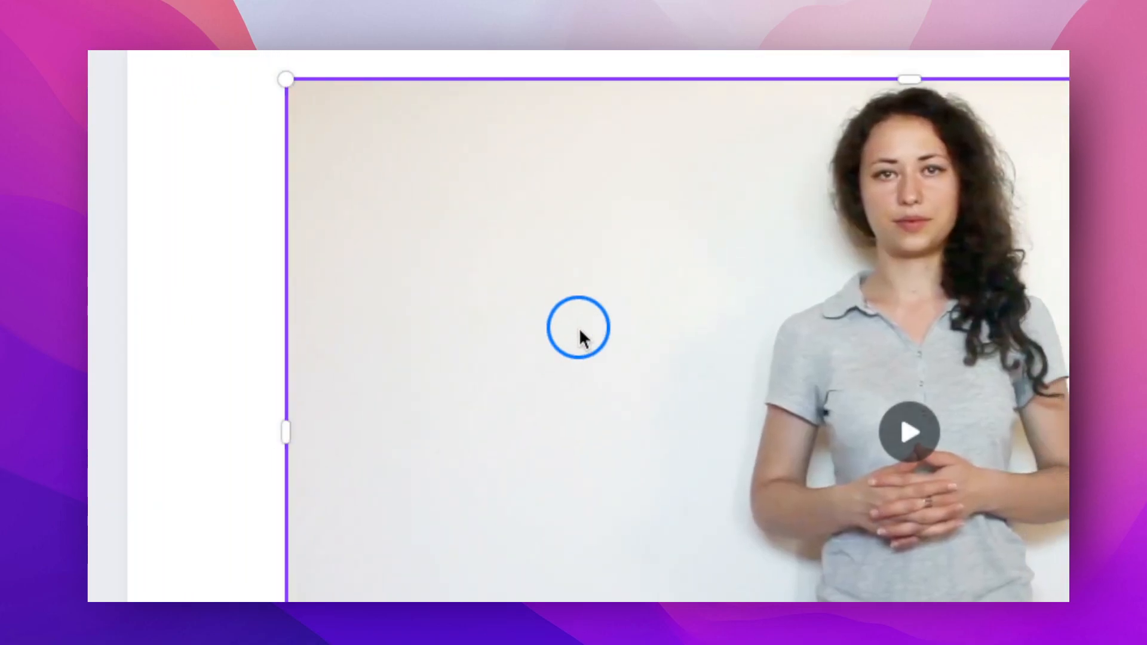
right_click(580, 332)
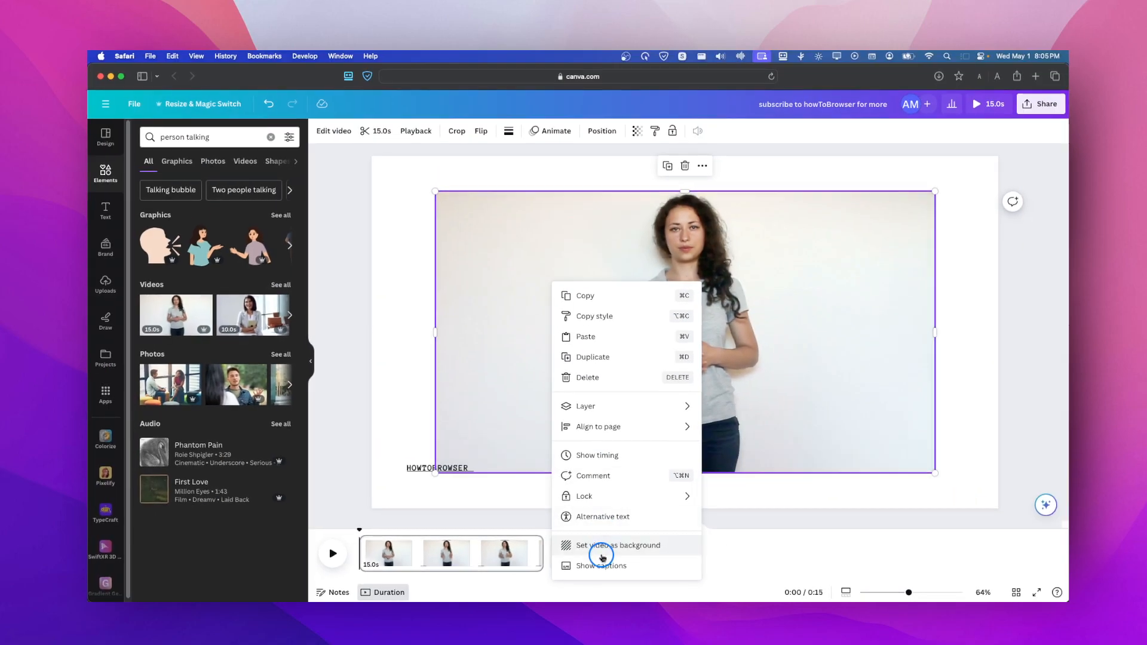
click(599, 548)
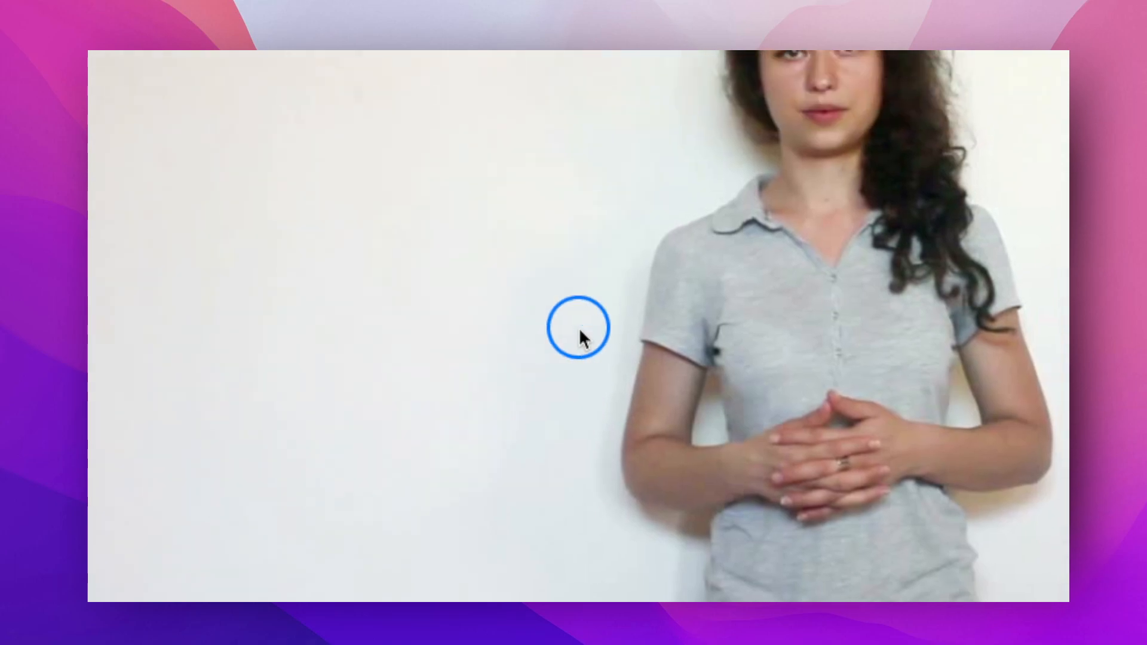
right_click(583, 337)
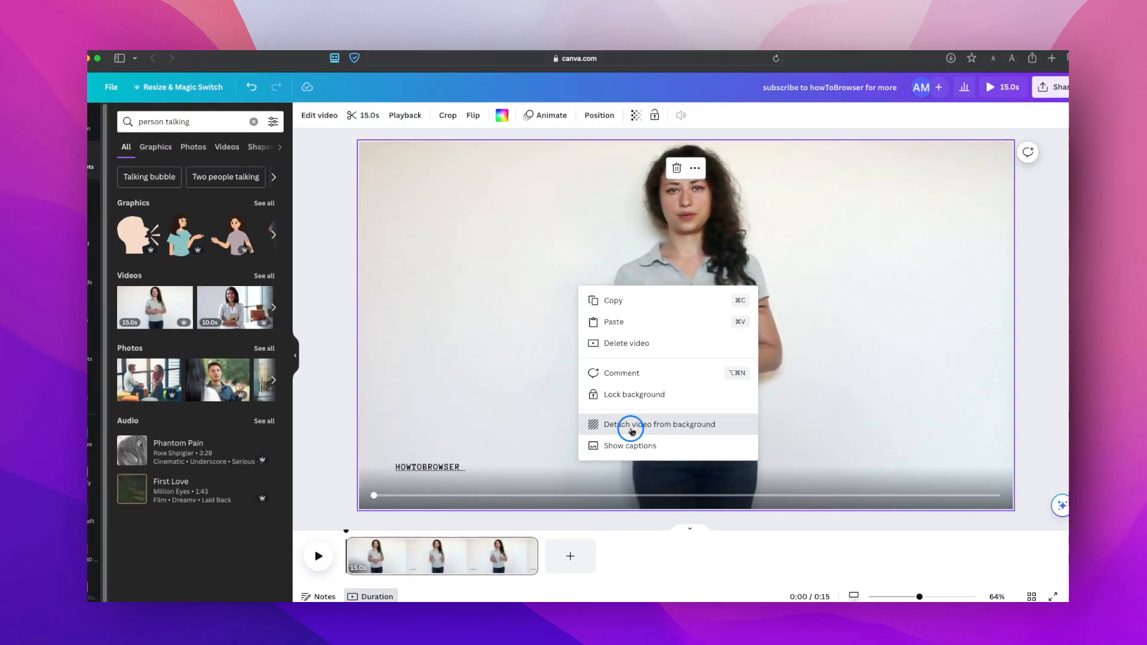
click(582, 336)
right_click(609, 326)
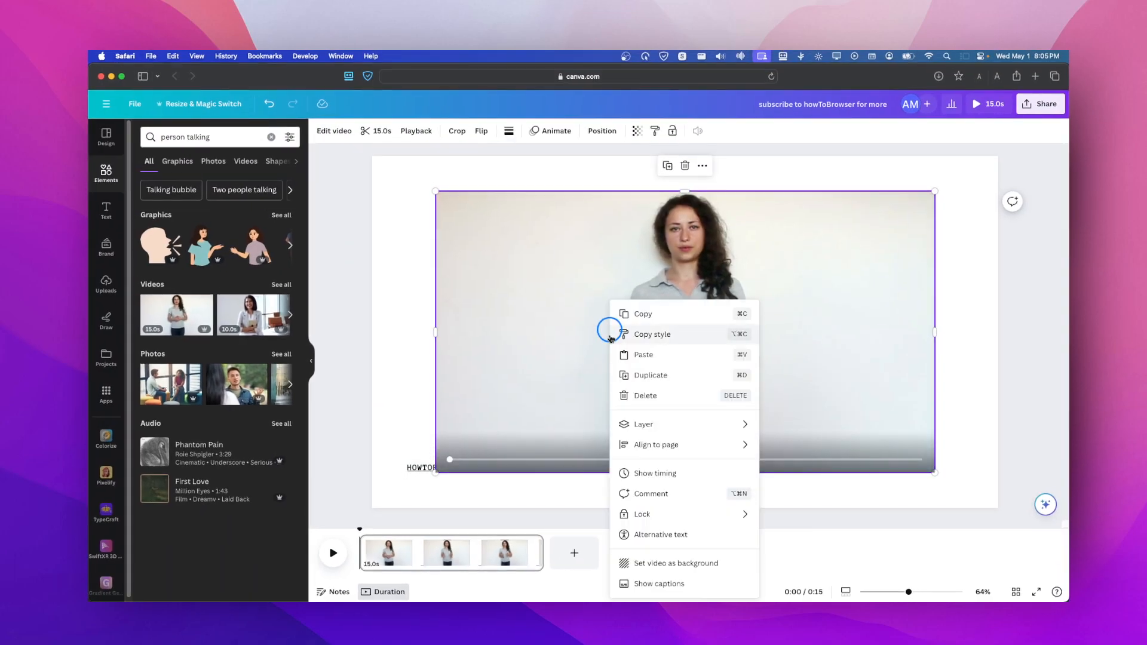
click(645, 565)
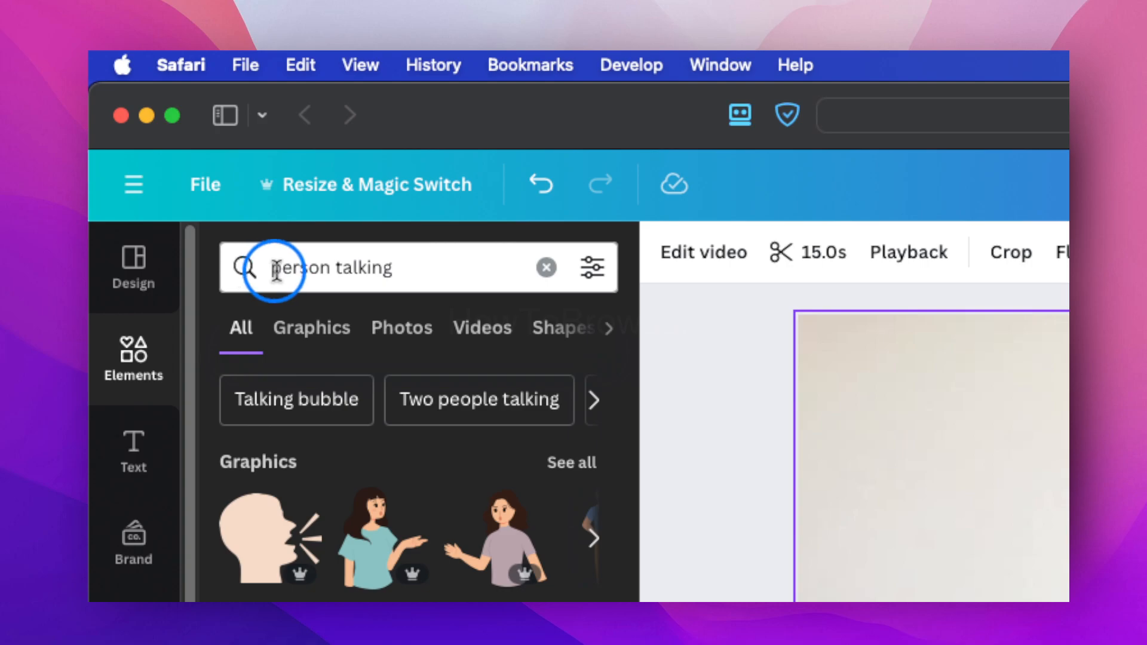
- Search the elements library for "blur face" and show all matching graphics
click(546, 267)
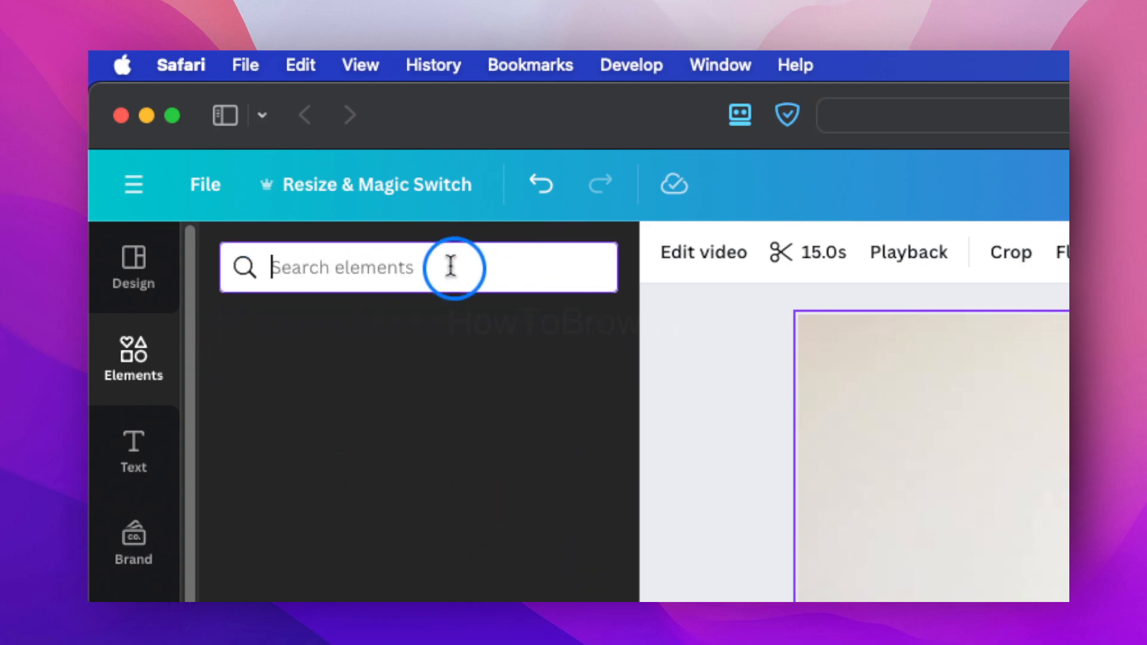
text(blur)
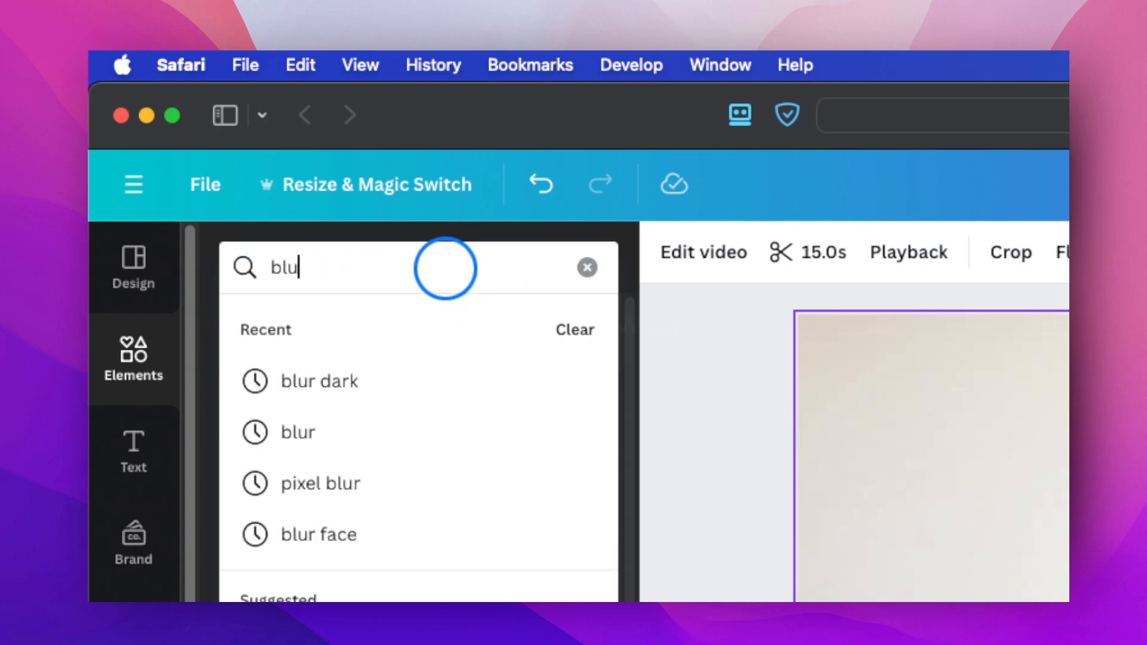
key(Return)
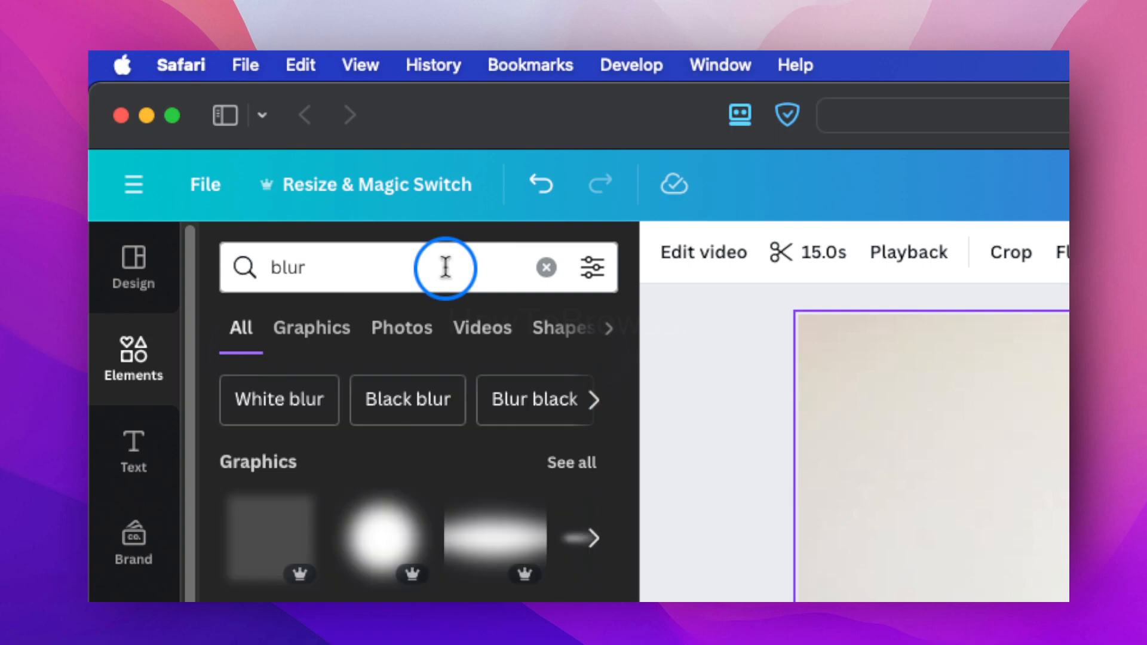
click(445, 267)
text(face)
key(Return)
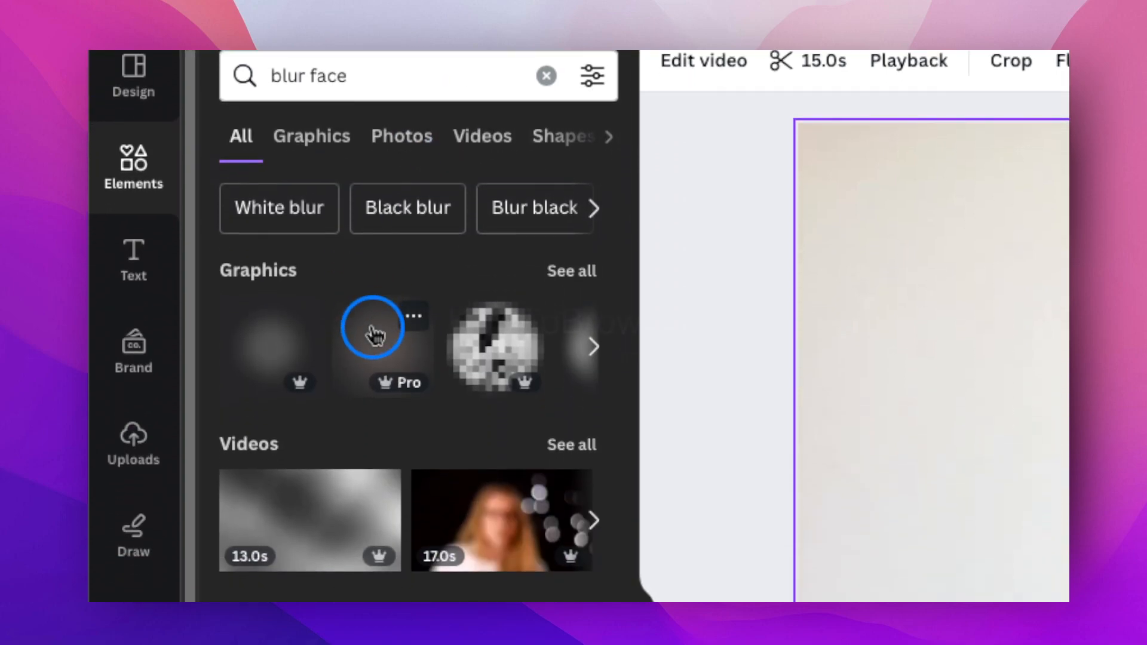
click(572, 270)
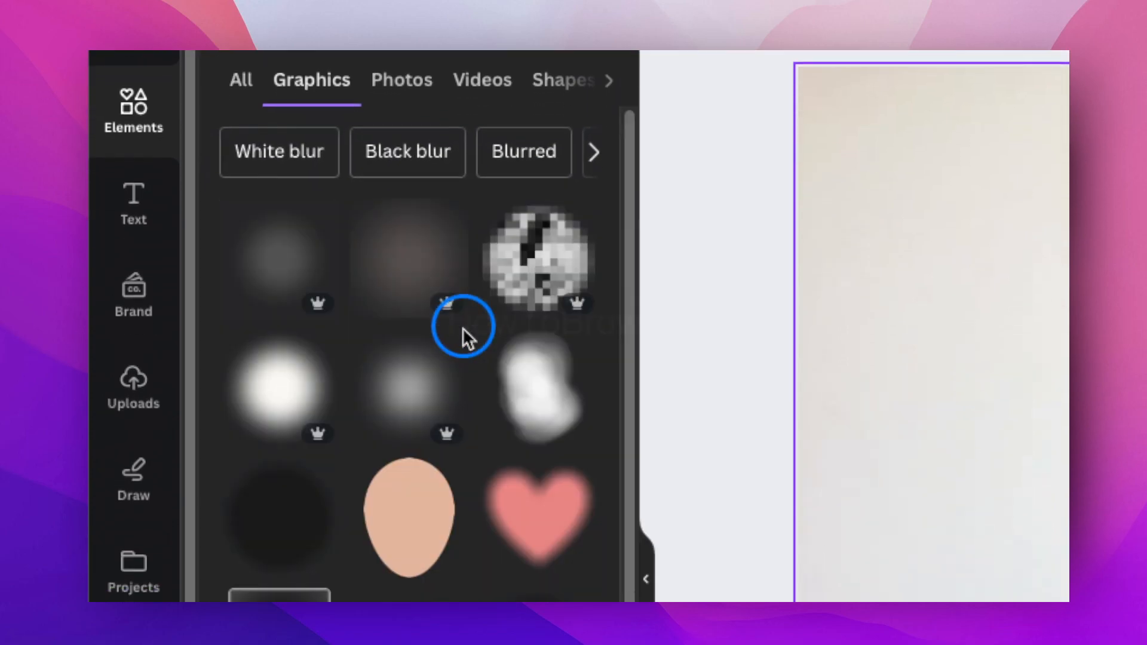
- Try covering the woman's face with the soft dark grey blur graphic, and delete it again
click(292, 317)
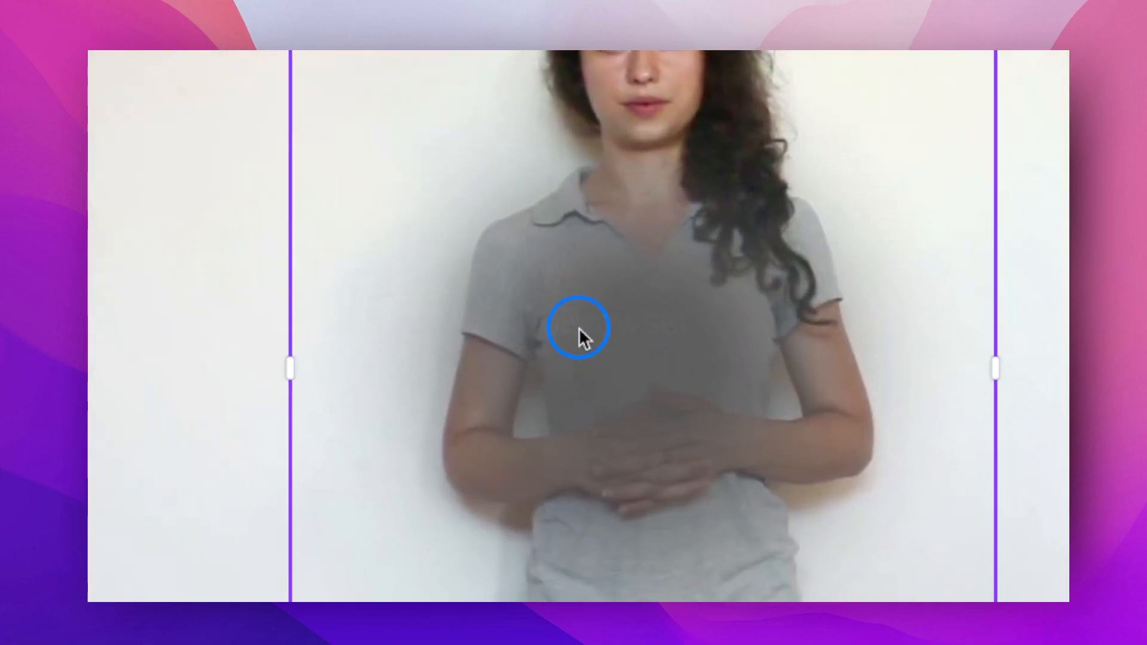
drag(580, 334, 580, 328)
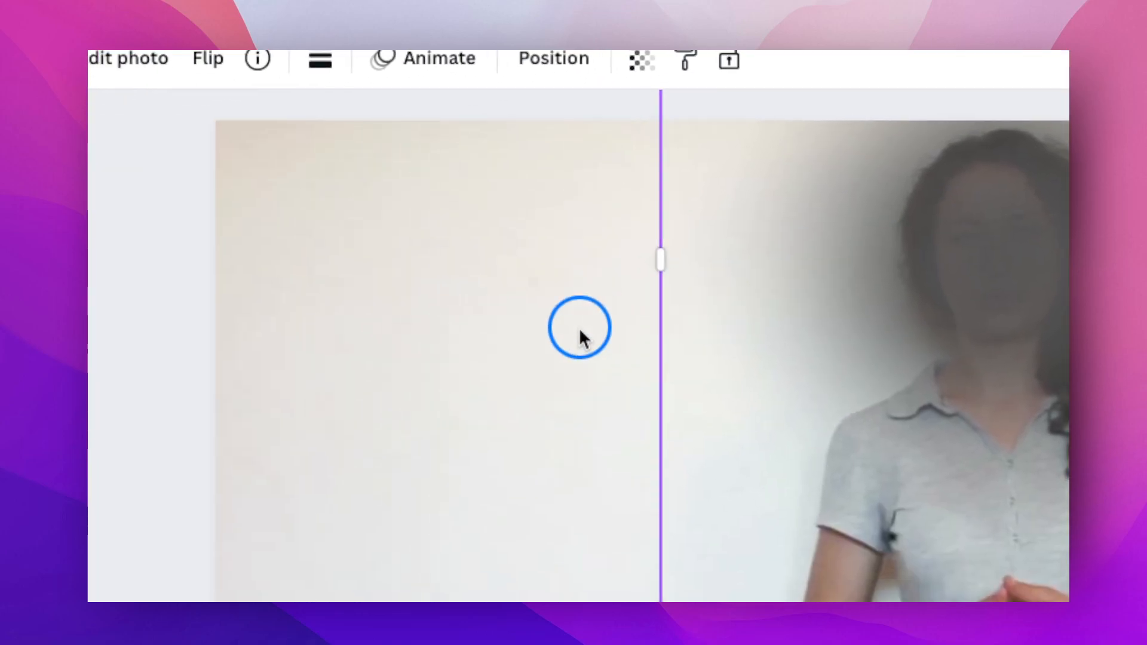
key(Delete)
- Add the pixelated circle graphic, scale it to head size and place it over the woman's face
click(531, 336)
drag(580, 334, 578, 326)
drag(408, 268, 604, 388)
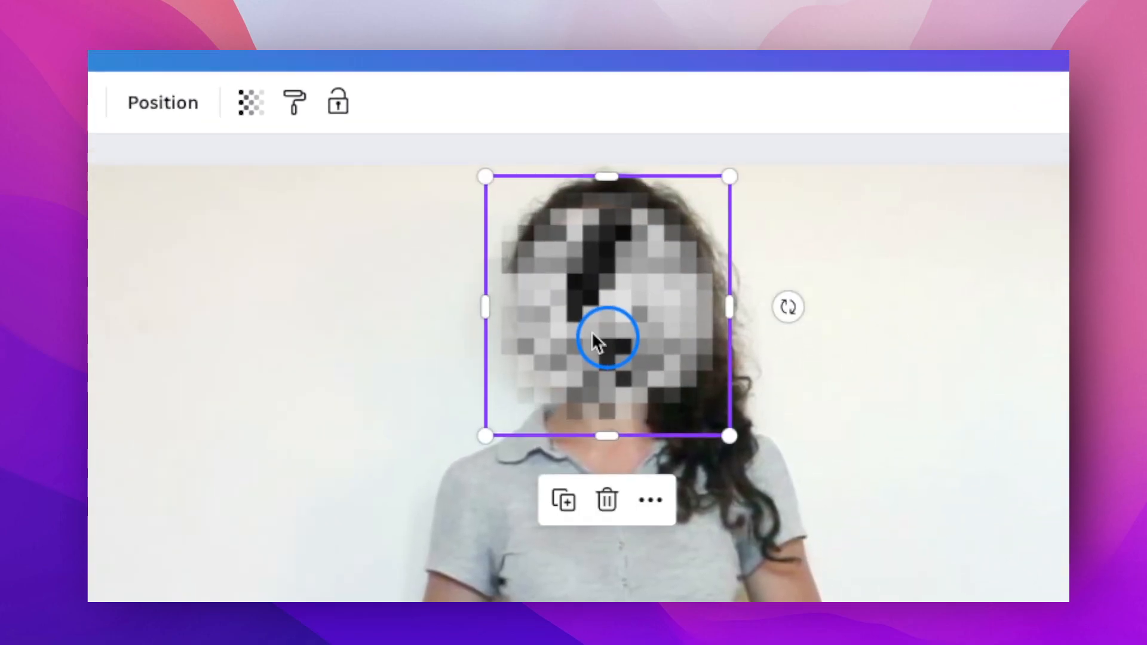
- Lower the transparency value of the pixelated circle so the face shows slightly through it
click(744, 234)
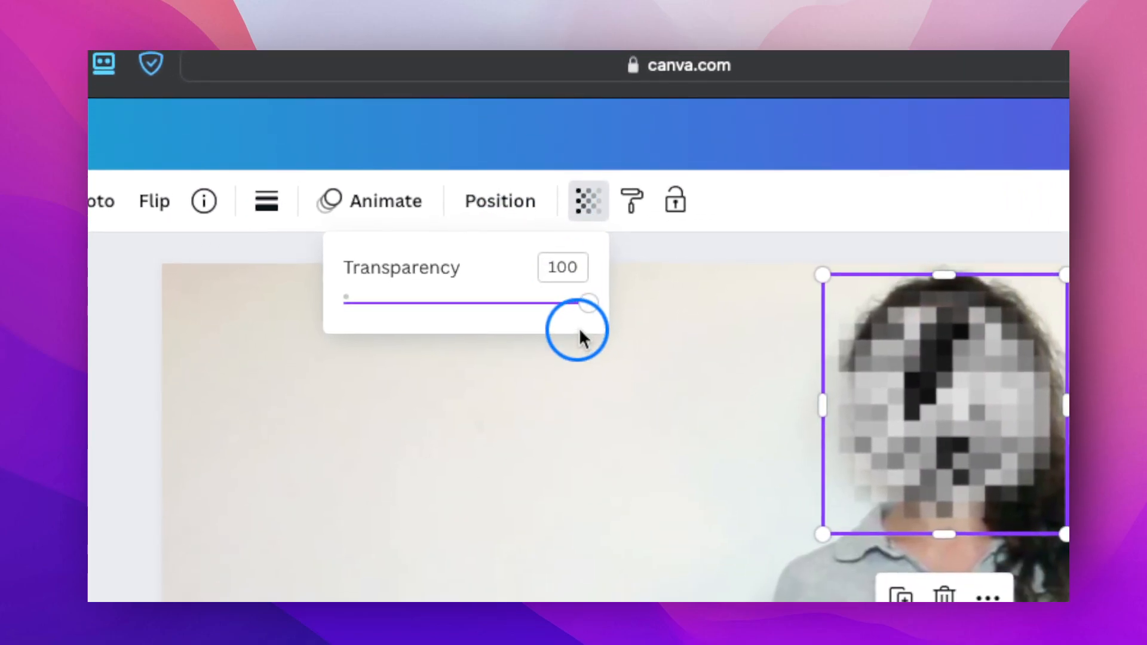
drag(734, 366, 718, 351)
drag(581, 329, 580, 329)
drag(1022, 435, 1025, 425)
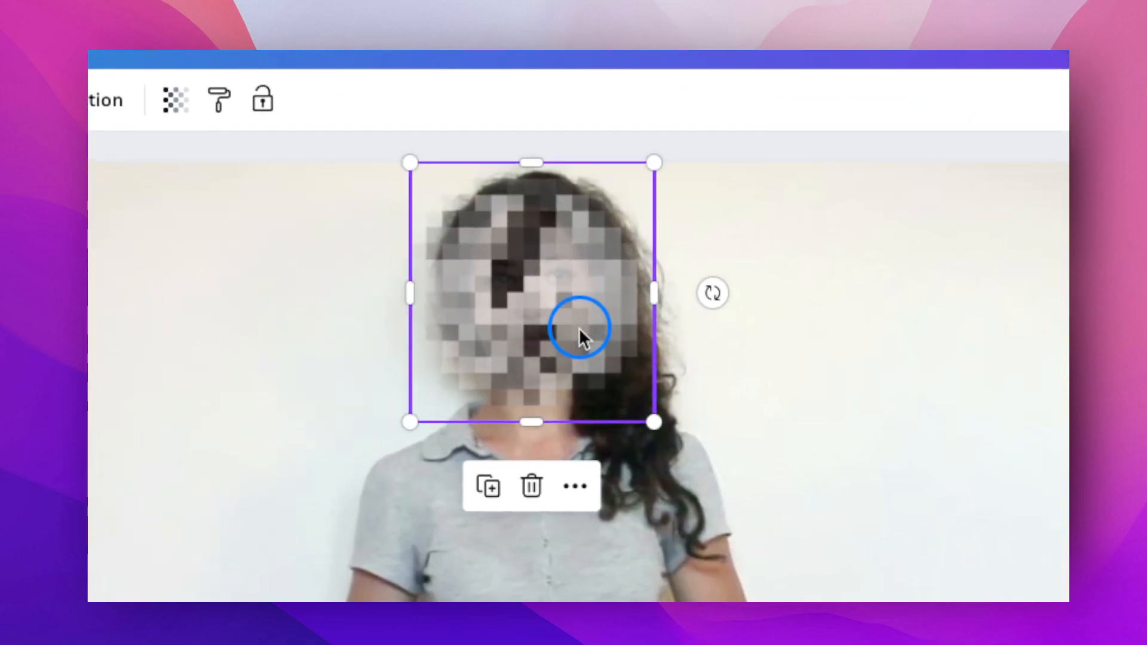
- Duplicate the pixelated circle to cover the face more densely, and delete the surplus copy
mouse_move(579, 327)
mouse_down()
mouse_move(594, 328)
mouse_move(411, 335)
mouse_move(679, 330)
mouse_move(579, 328)
mouse_move(528, 343)
mouse_move(647, 352)
mouse_move(579, 330)
mouse_move(576, 315)
mouse_up()
key(super+d)
key(super+d)
key(Delete)
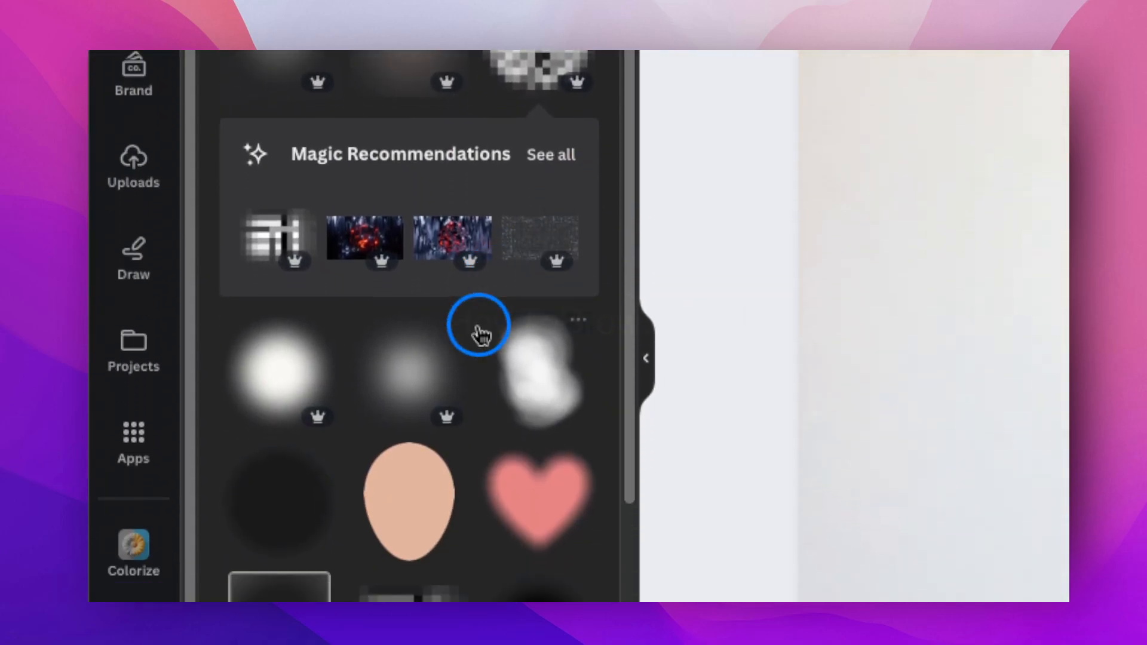
- Replace the pixelated circles with the white blurred circle graphic, scaled down and placed over the woman's face
click(281, 370)
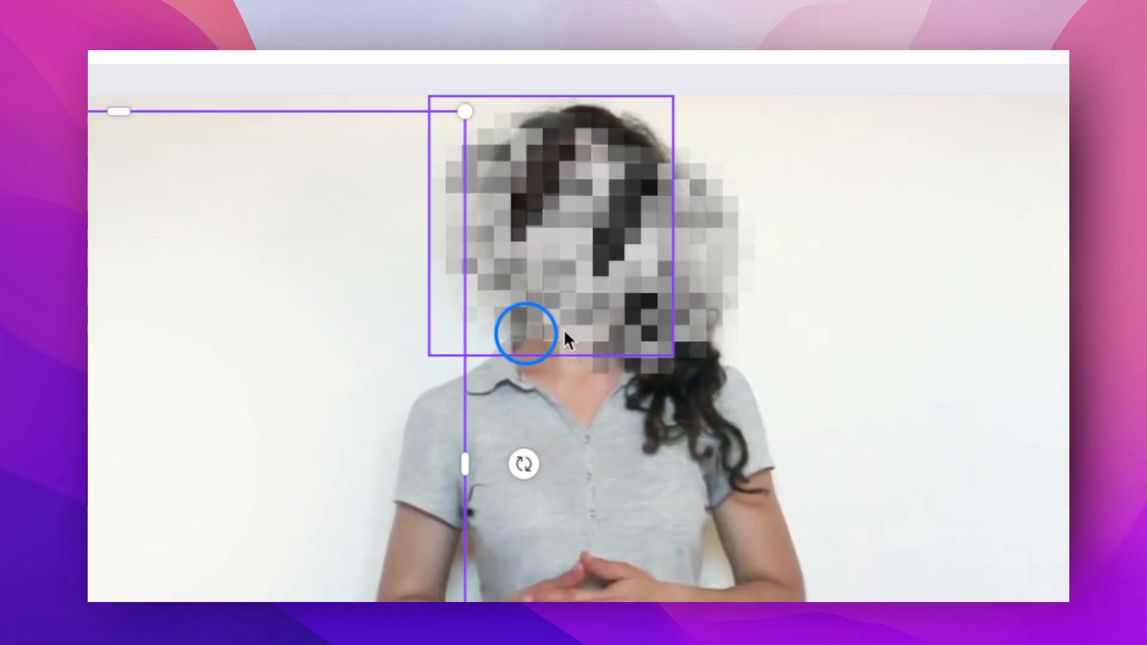
key(Delete)
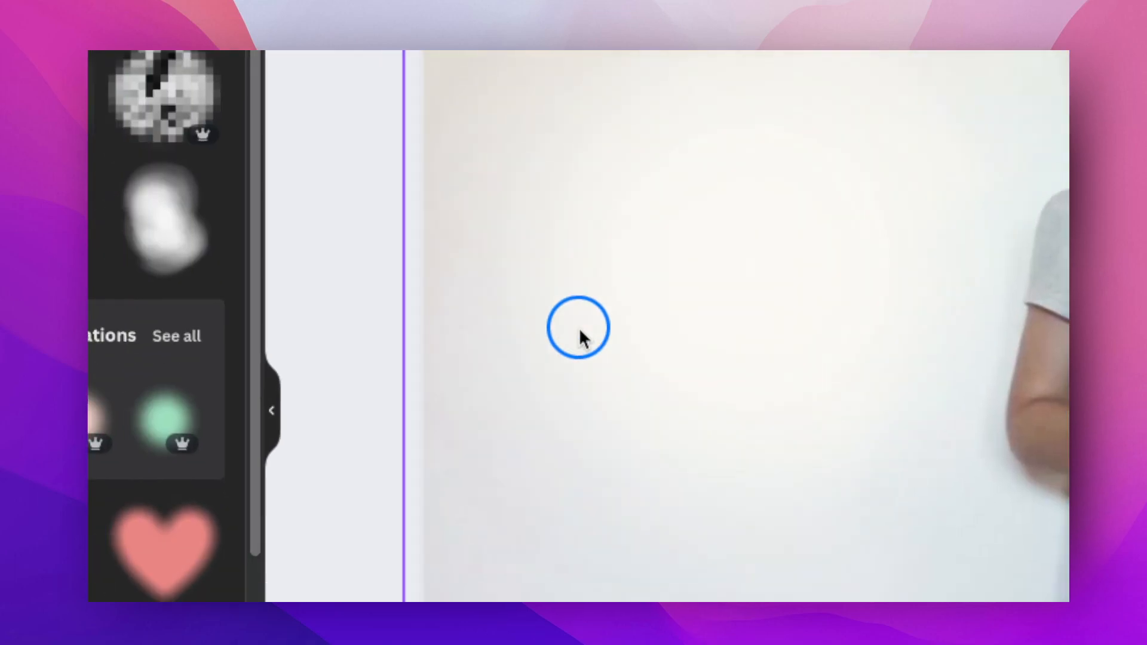
drag(580, 329, 575, 321)
drag(454, 135, 566, 265)
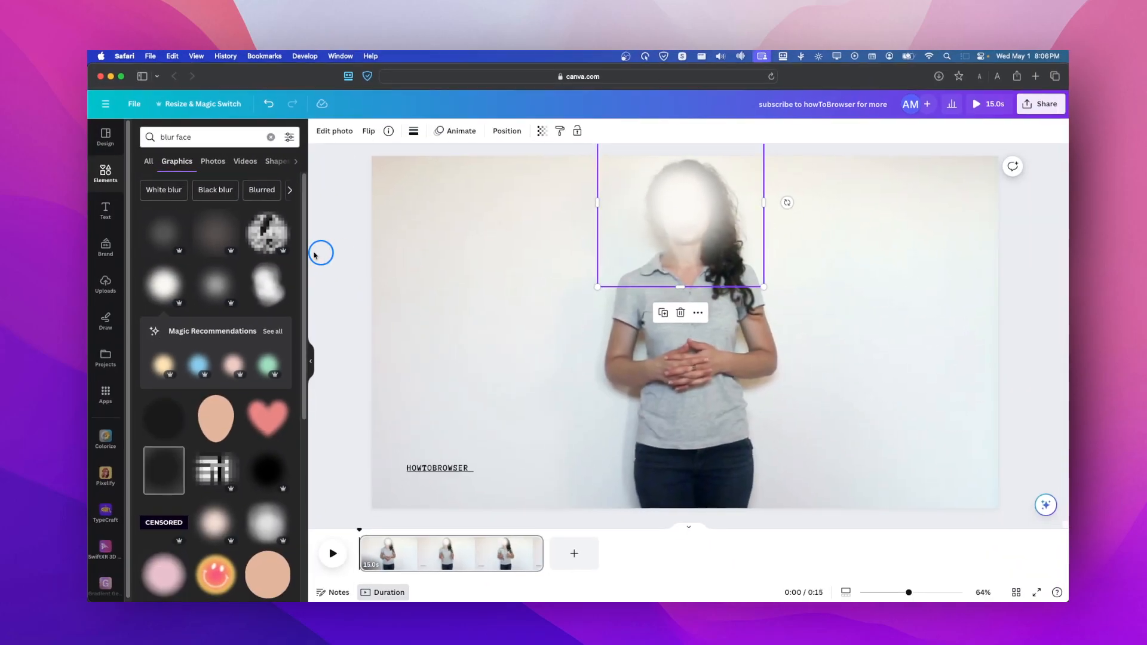
- Look through the remaining blur graphics and search for "blur white" instead
scroll(229, 263, down, 6)
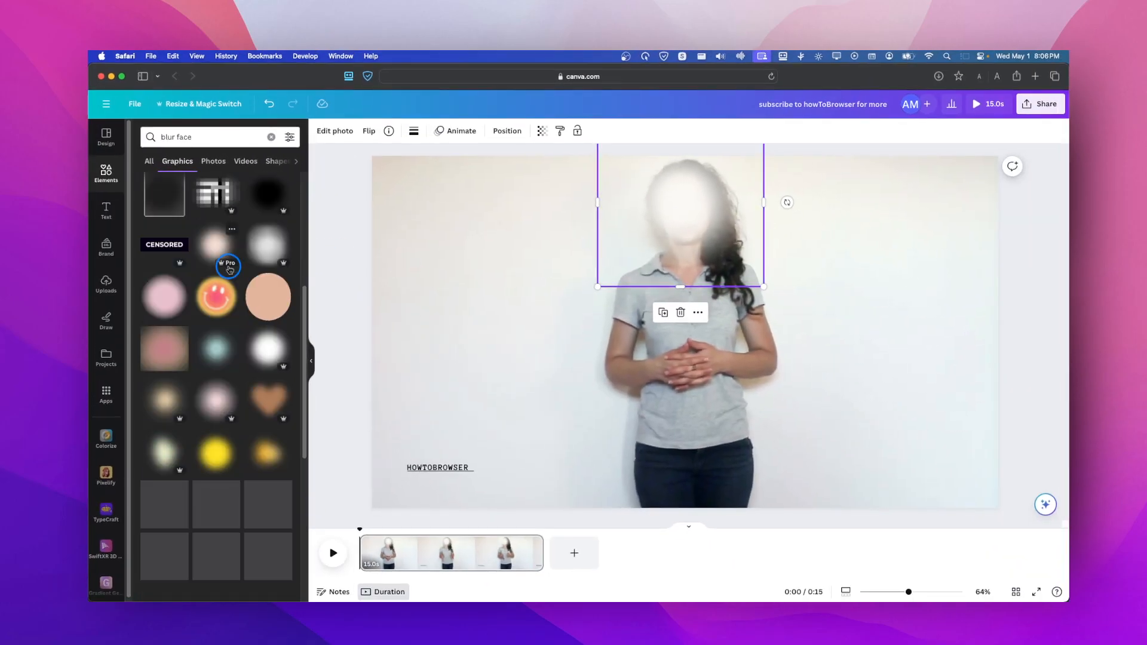
scroll(231, 270, down, 3)
scroll(231, 271, up, 9)
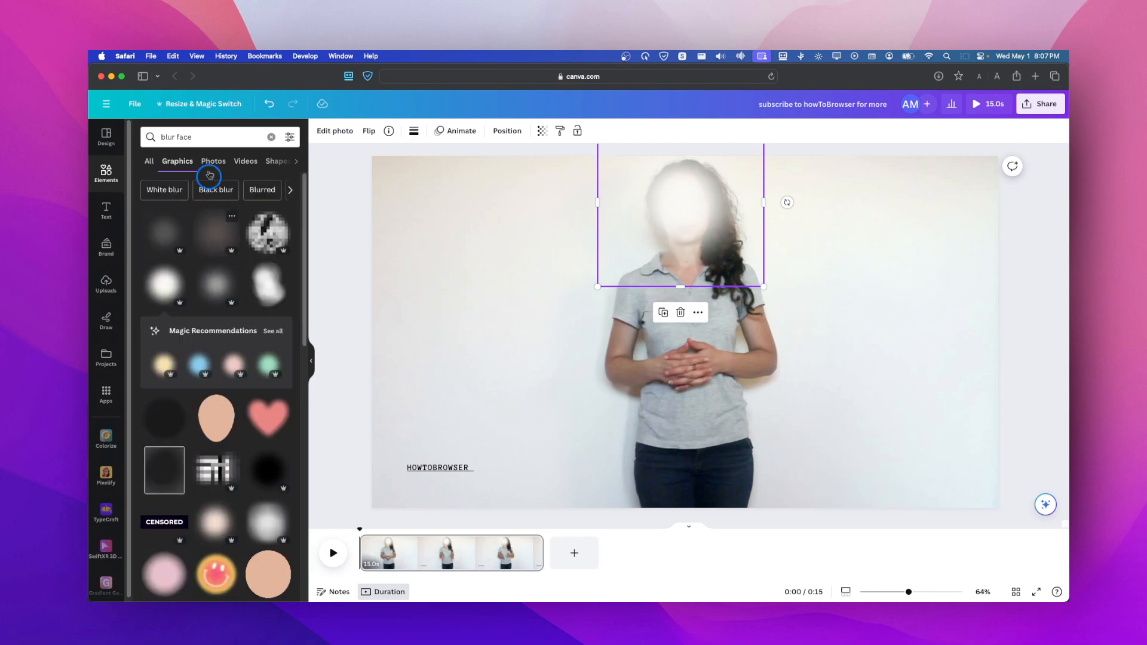
click(200, 138)
key(BackSpace)
key(BackSpace)
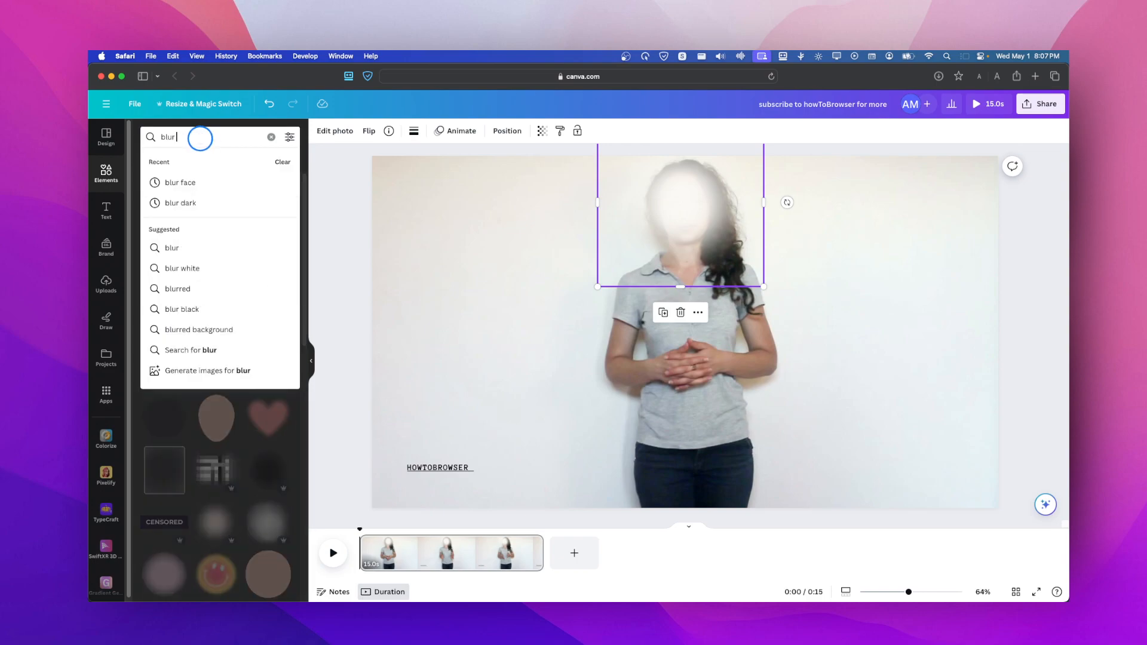
text(white)
key(Return)
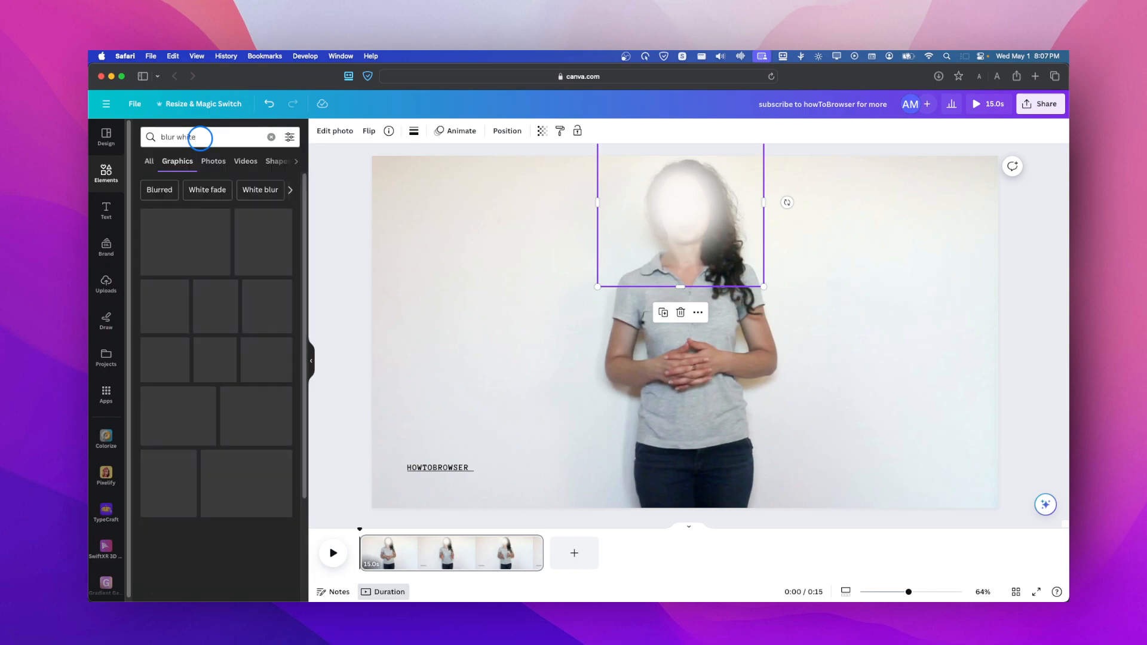
- Add the white blurred circle from the new results, delete the previous one, and scale and place it over the face
click(184, 285)
drag(688, 319, 687, 254)
click(682, 212)
key(Delete)
drag(833, 428, 770, 320)
drag(651, 233, 691, 227)
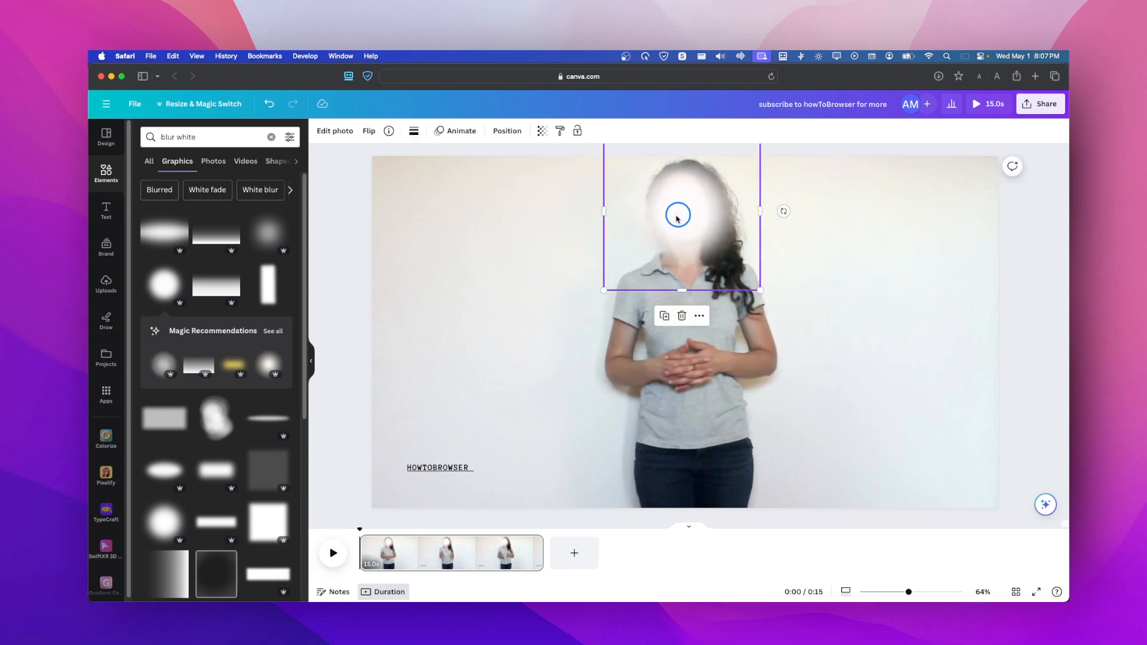
- Try several Duotone colours on the white blurred circle and apply Blush
click(342, 133)
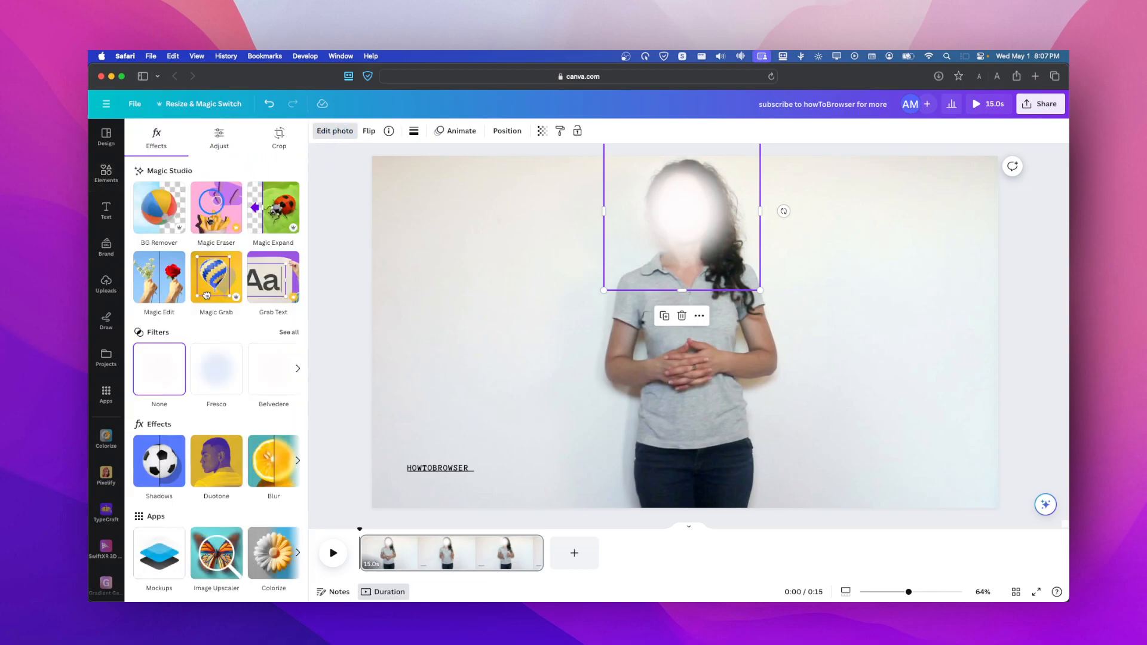
click(217, 472)
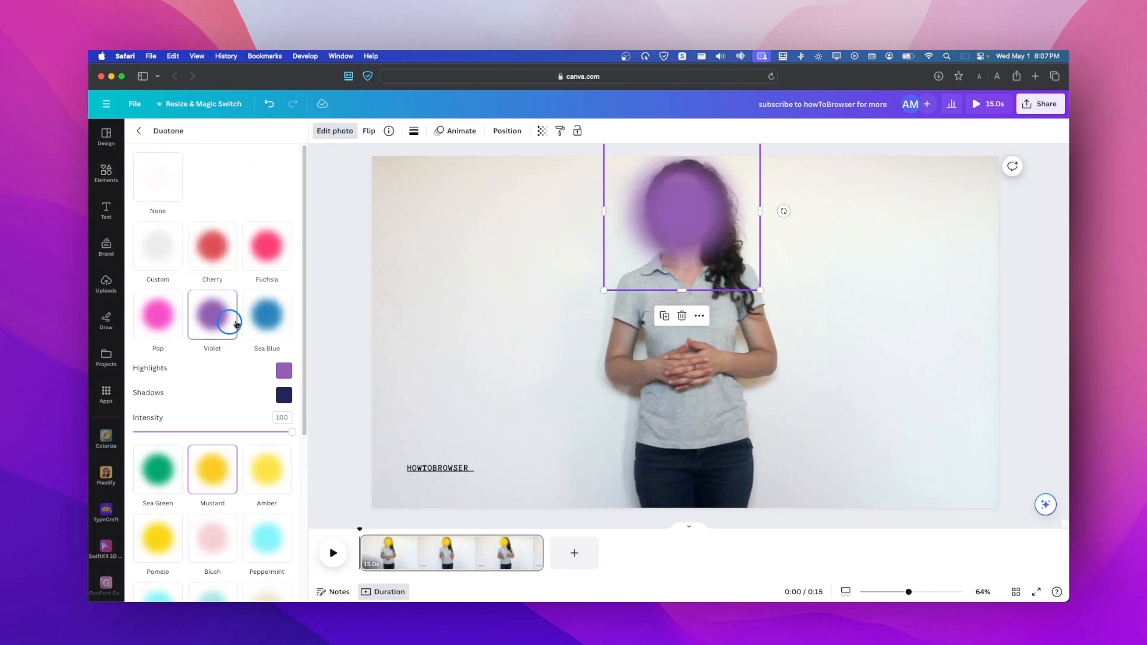
click(173, 339)
click(154, 457)
click(205, 515)
scroll(247, 335, down, 5)
scroll(247, 327, up, 5)
click(140, 130)
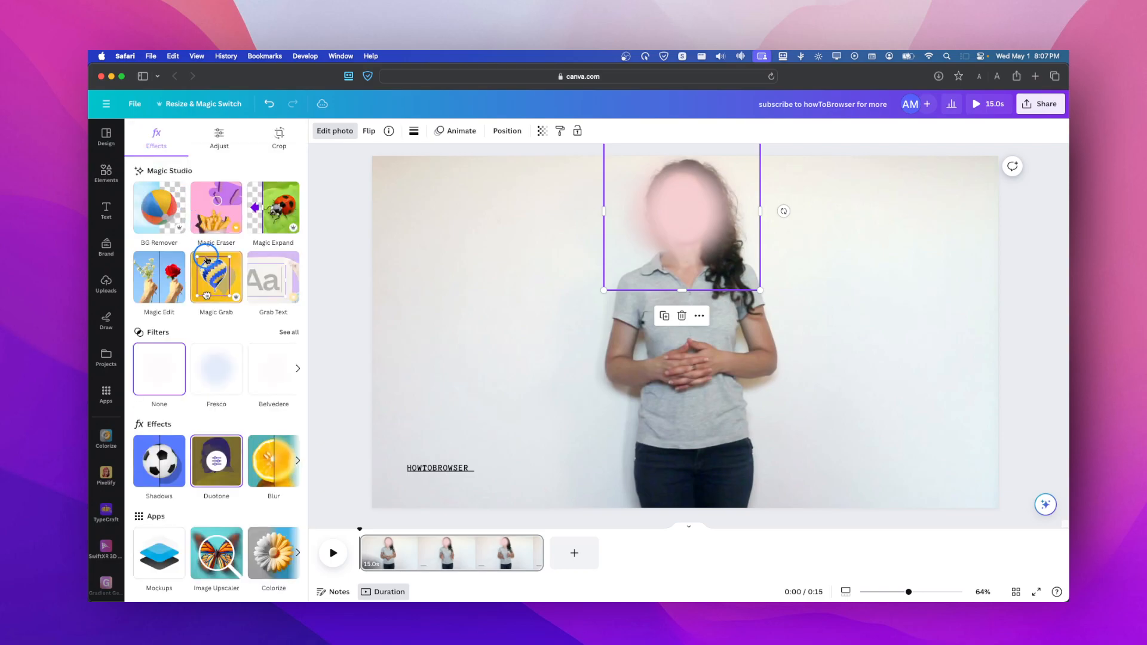
- Search the elements for "blur darj" and show all matching graphics
click(103, 171)
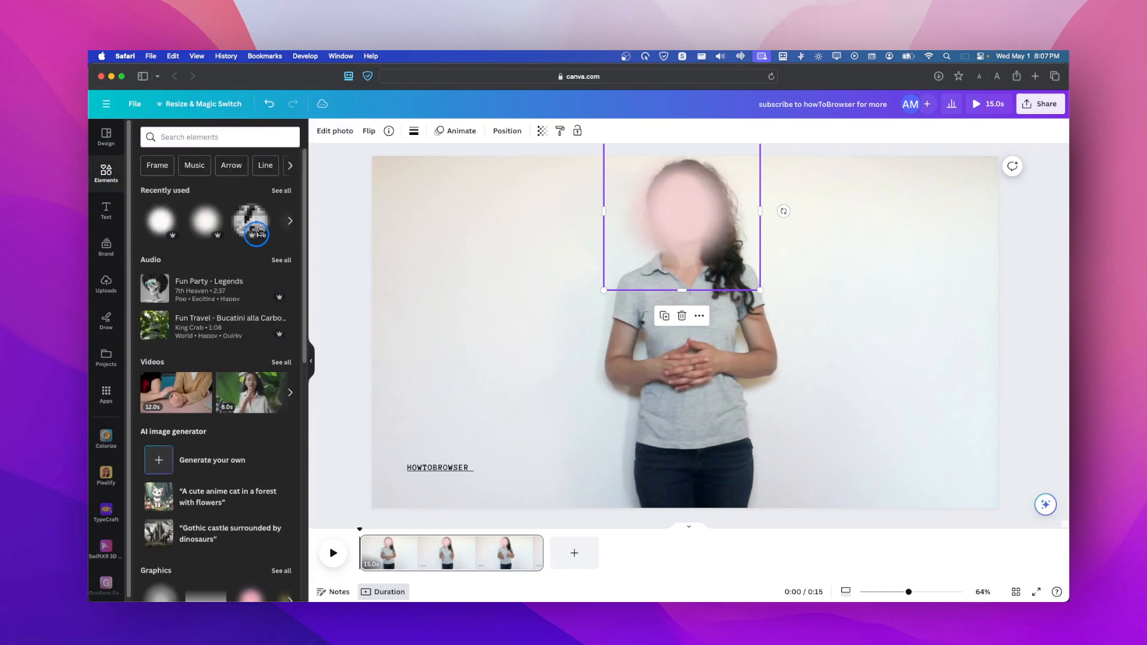
click(275, 194)
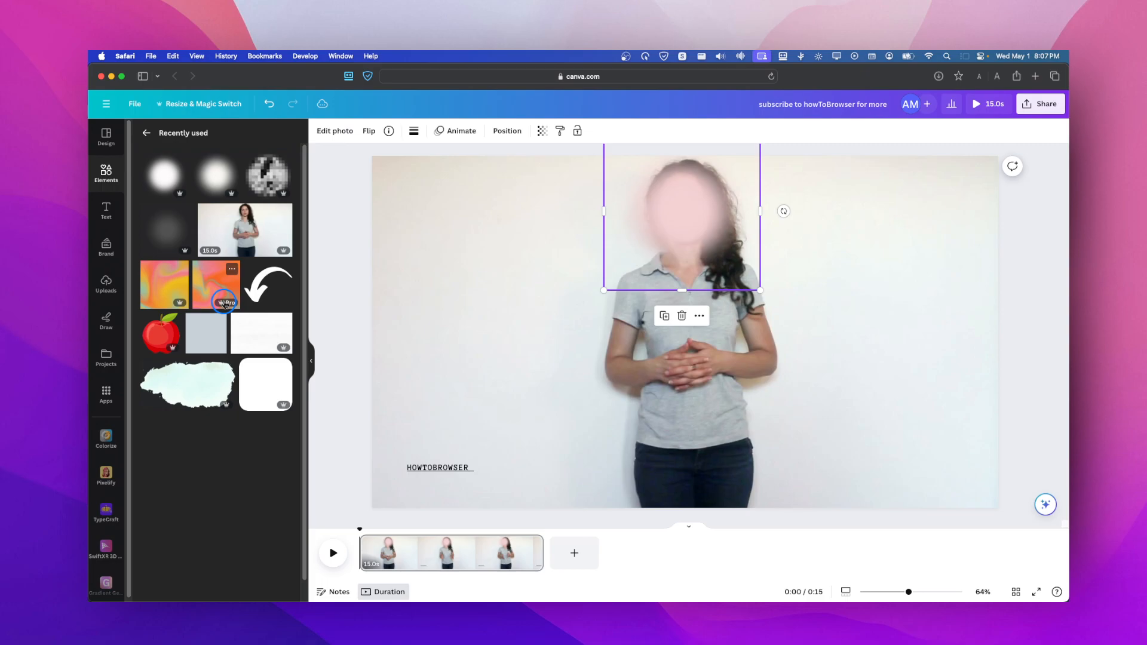
click(143, 136)
scroll(208, 274, down, 1)
click(201, 139)
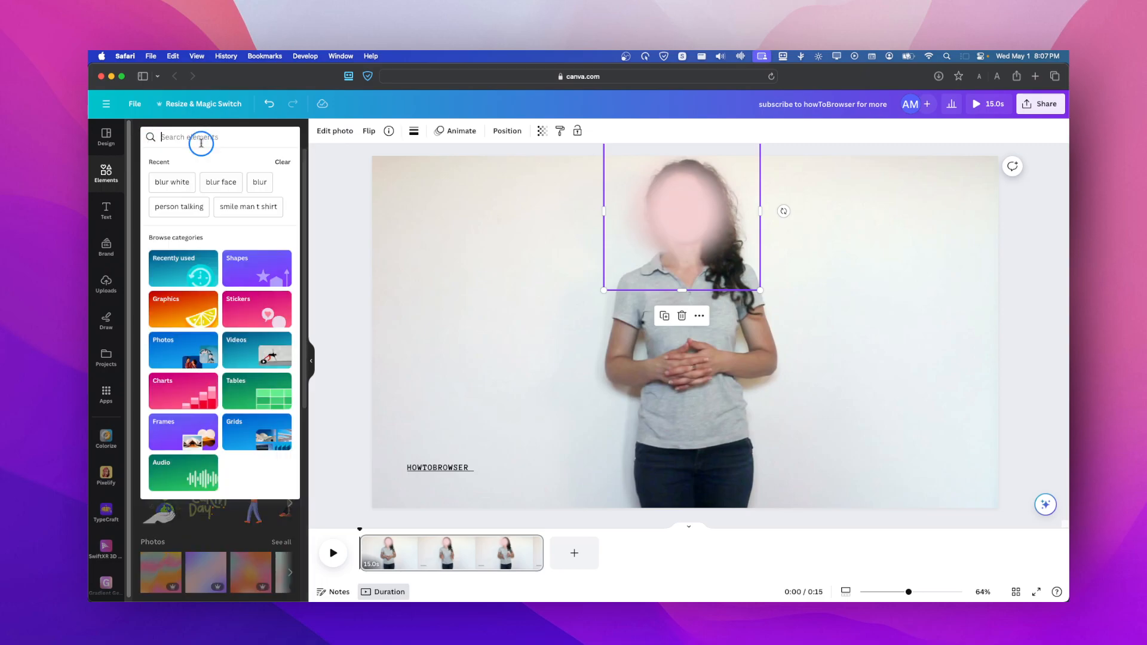
text(blur)
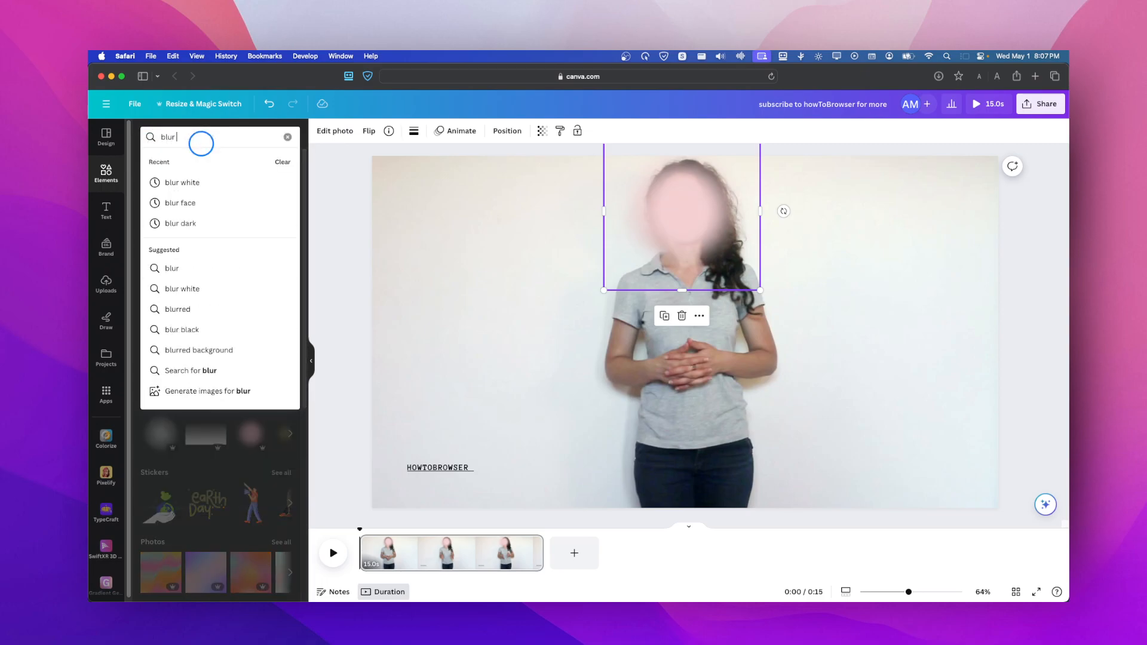
text( darj)
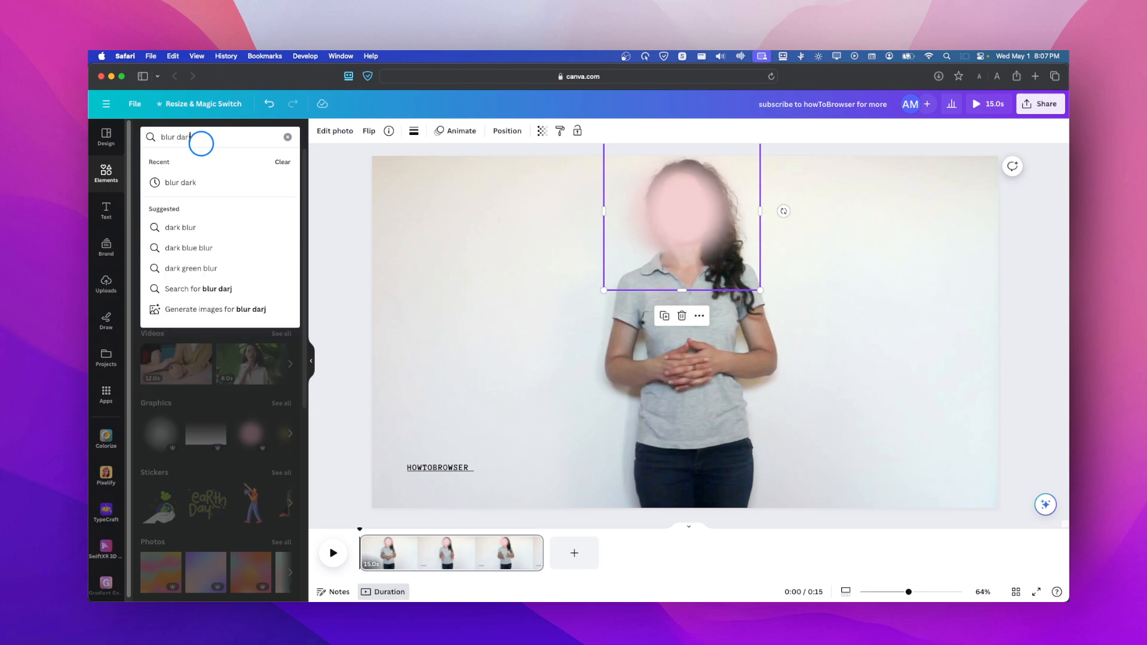
key(Return)
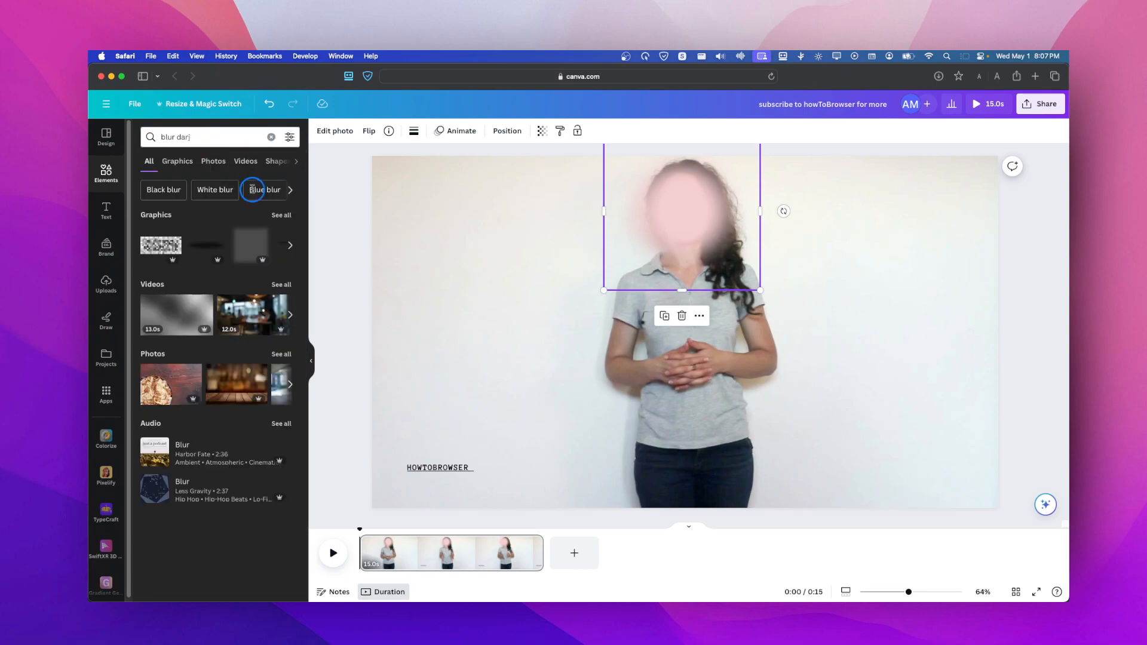
click(281, 215)
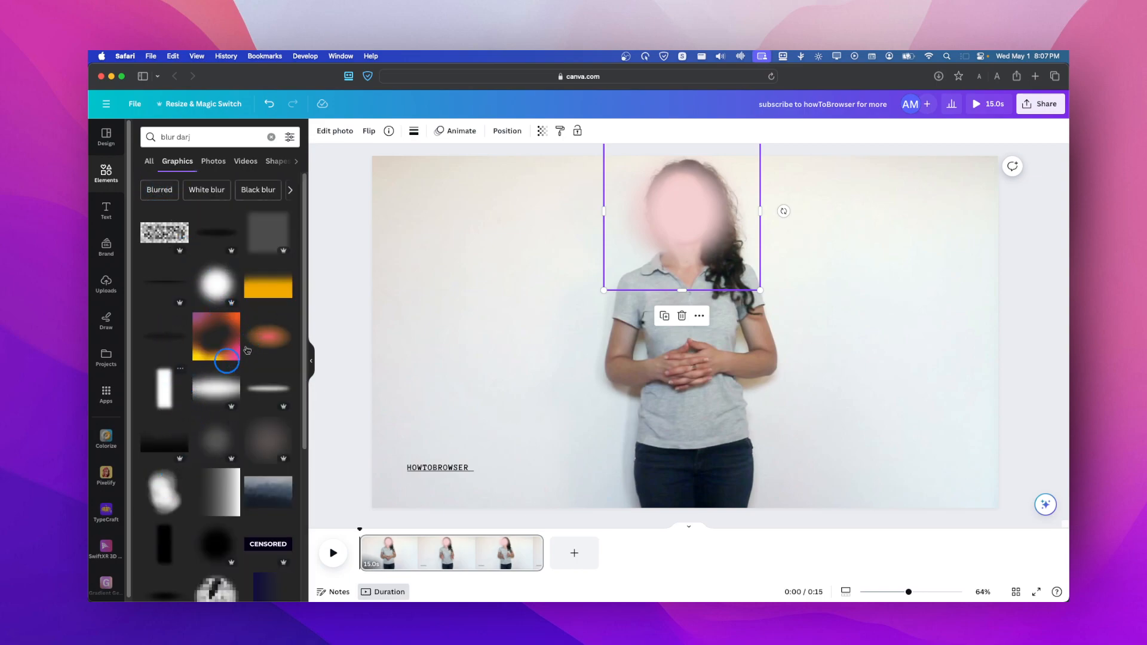
- Add the irregular white blurred cloud graphic, delete the pink blurred circle, and scale and place the new graphic over the woman's face
click(155, 493)
drag(664, 323, 697, 242)
click(703, 232)
key(Delete)
drag(803, 362, 705, 235)
drag(636, 191, 674, 230)
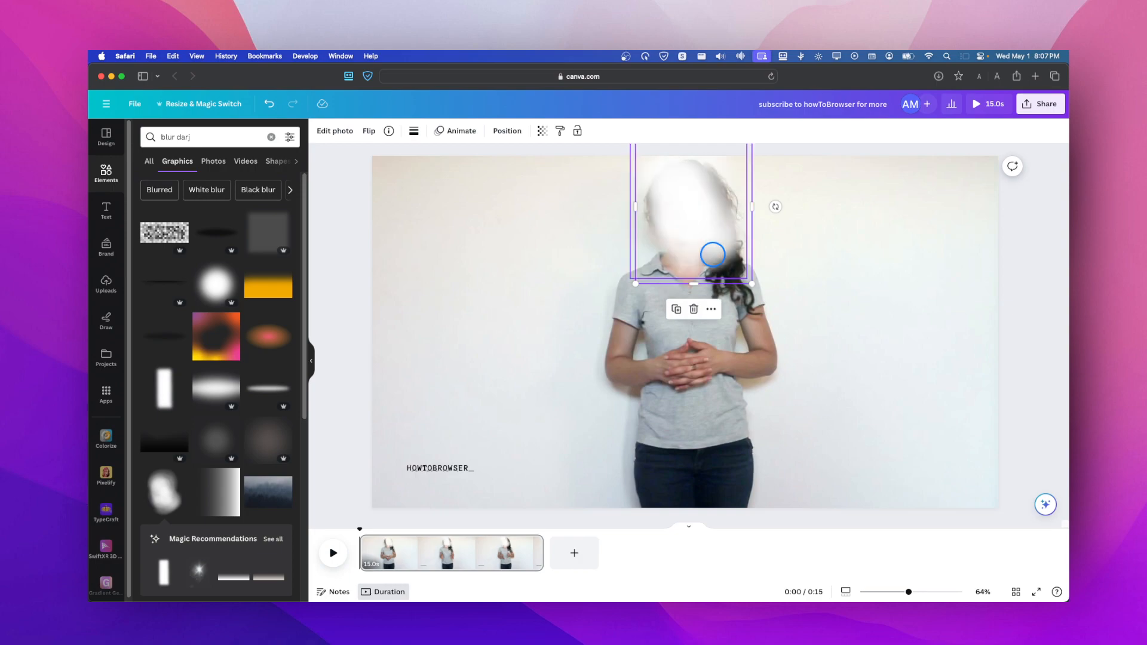
- Deselect the blur graphic and scrub through the video to its end to check the face coverage
click(887, 218)
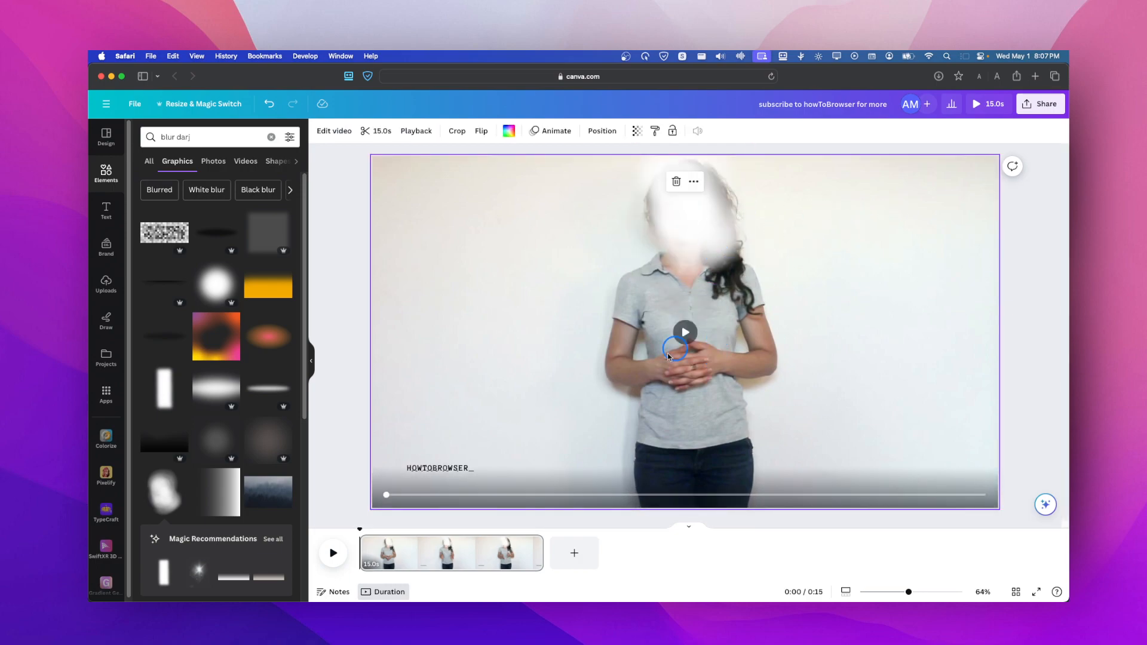
click(373, 538)
drag(361, 531, 549, 531)
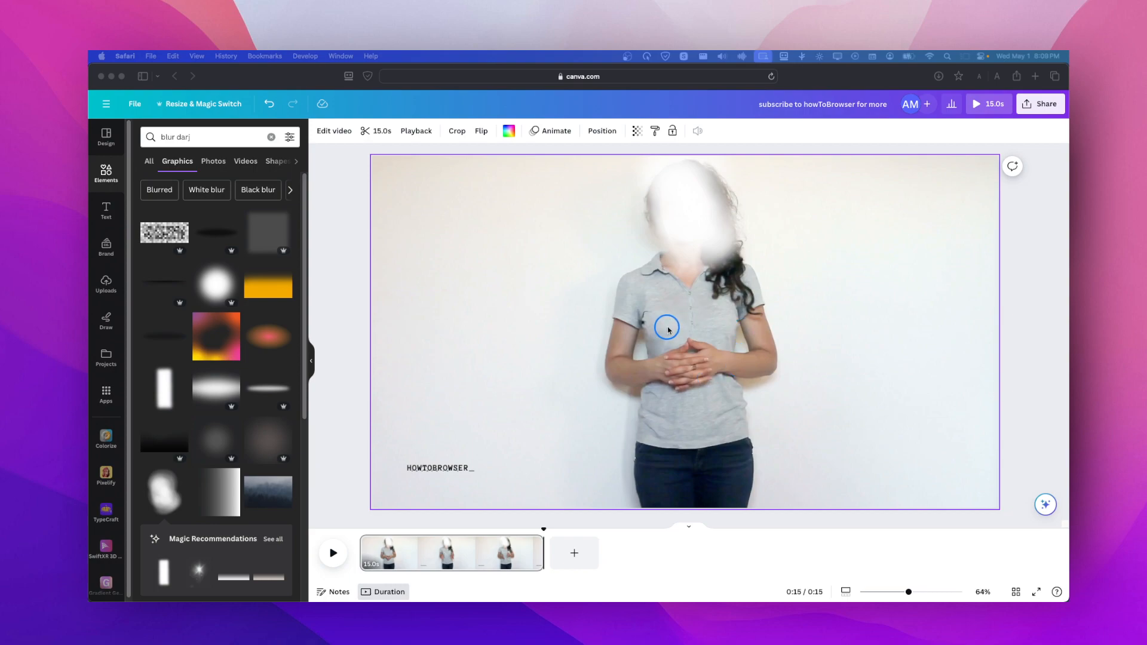
- Scrub the video to 14.0 s and reposition the white blurred graphic until it covers the woman's face
click(697, 233)
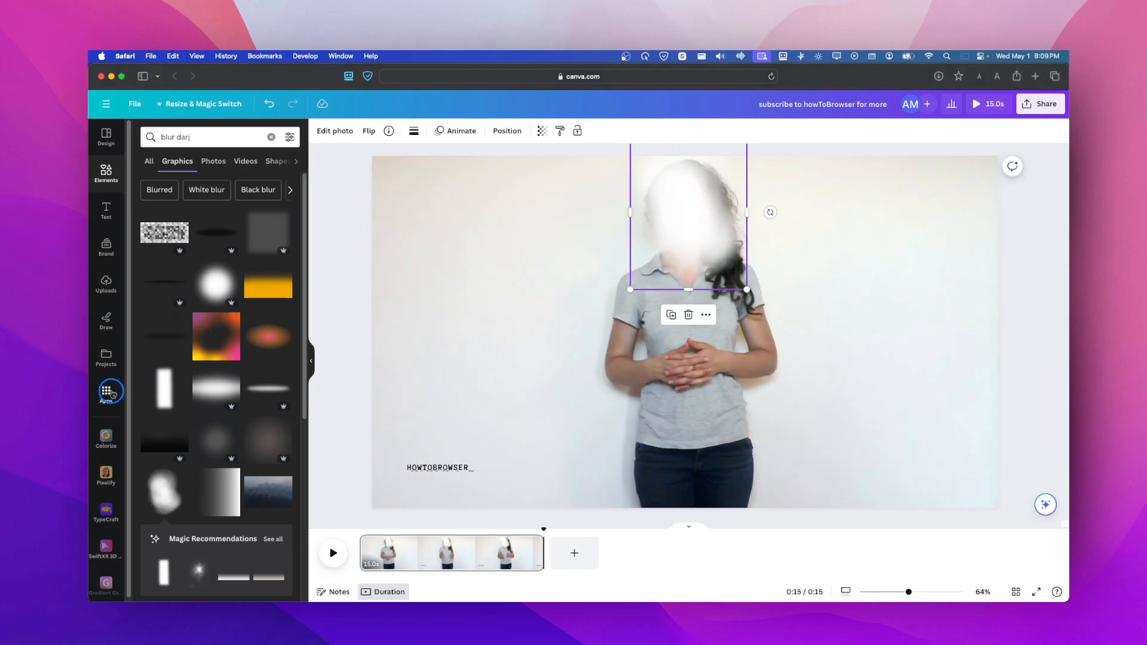
drag(673, 253, 697, 270)
drag(418, 547, 505, 549)
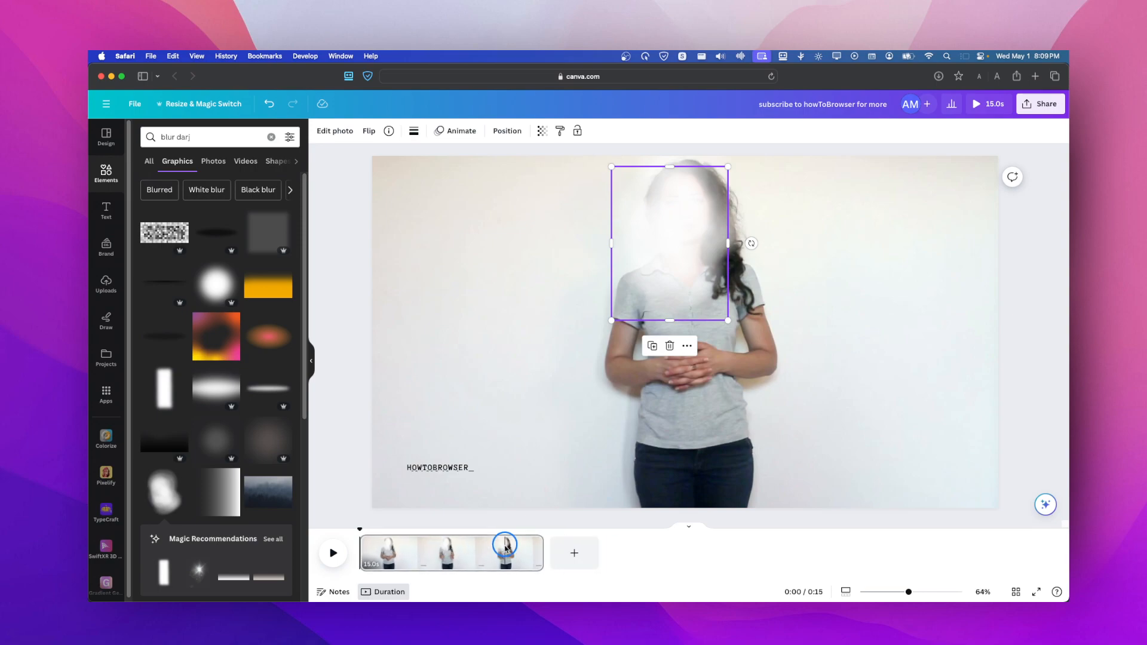
drag(363, 530, 535, 525)
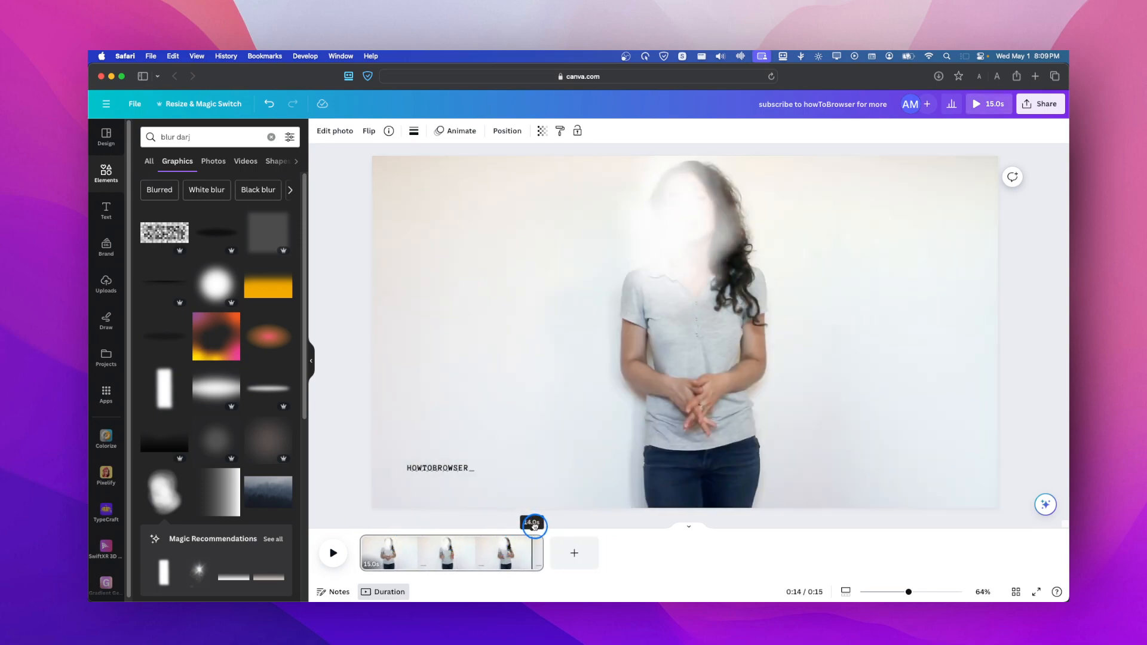
click(676, 229)
drag(676, 230, 684, 219)
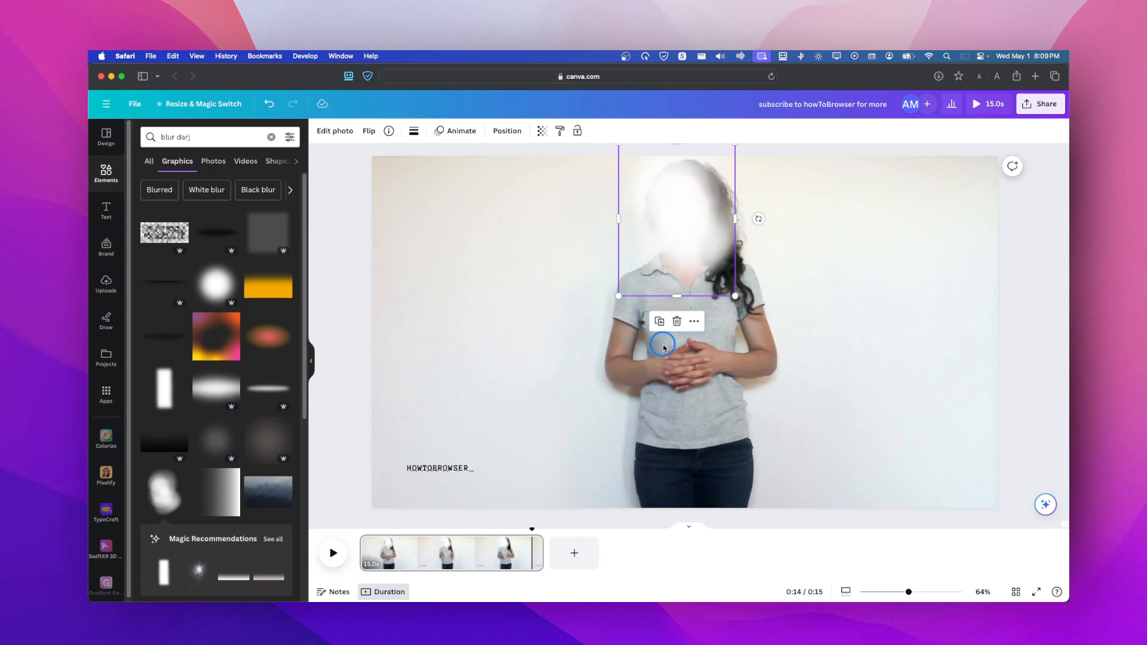
mouse_move(679, 248)
mouse_down()
mouse_move(707, 245)
mouse_move(686, 244)
mouse_move(689, 253)
mouse_up()
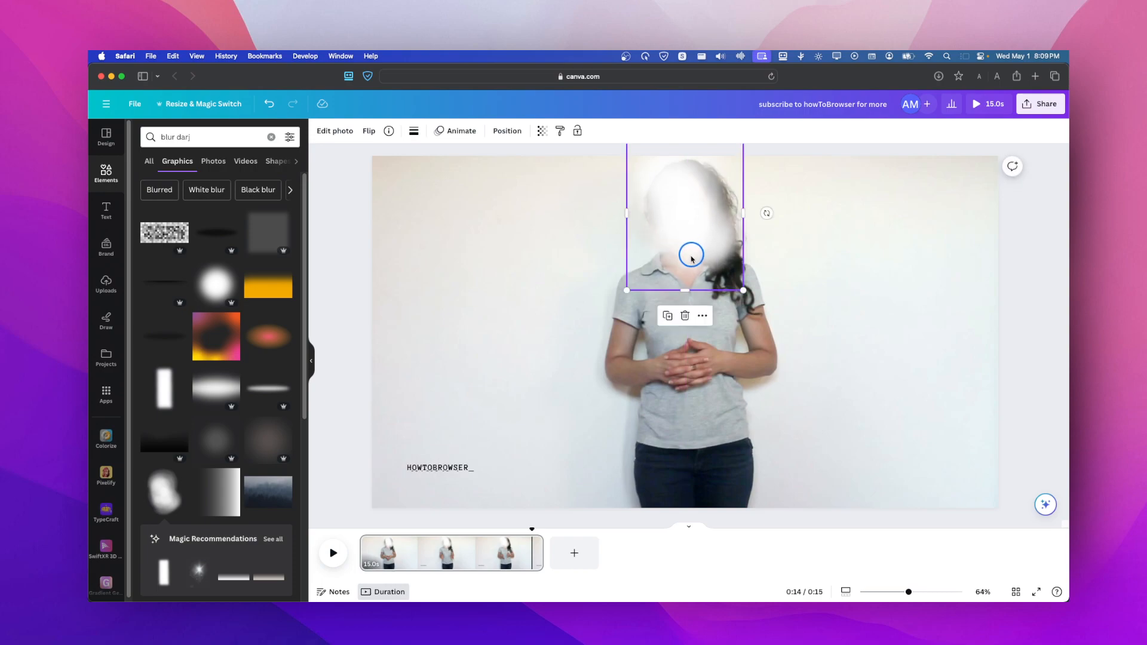
mouse_move(686, 253)
mouse_down()
mouse_move(579, 250)
mouse_move(698, 250)
mouse_up()
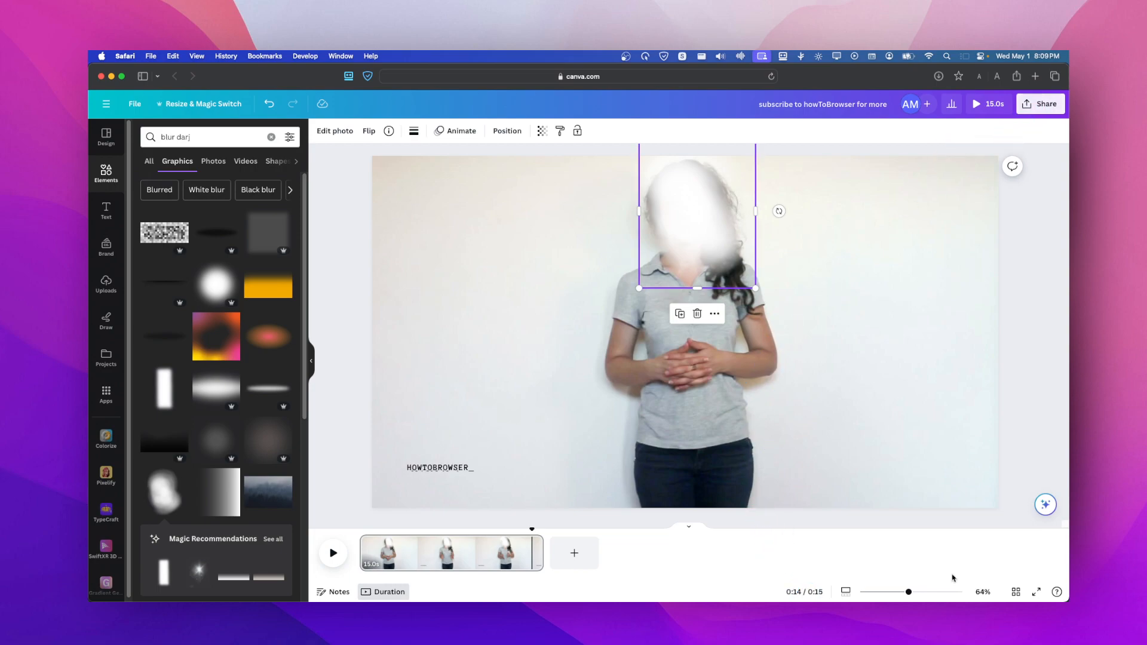
- Download the design as an MP4 video in 4K (UHD) quality and dismiss the download progress window
click(1034, 107)
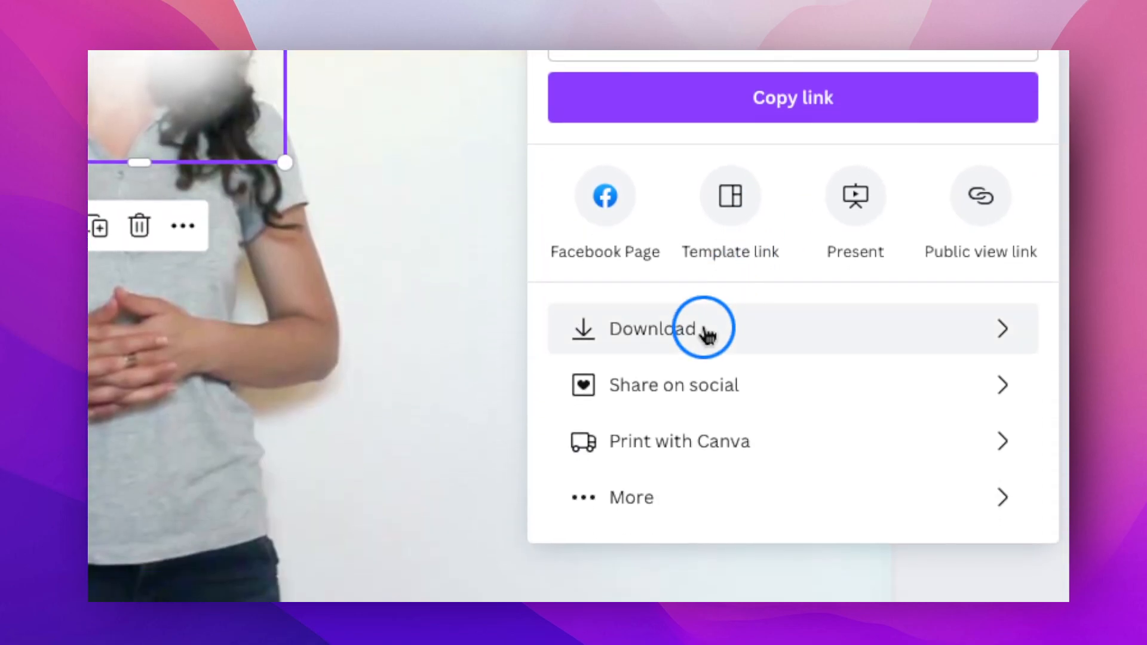
click(704, 347)
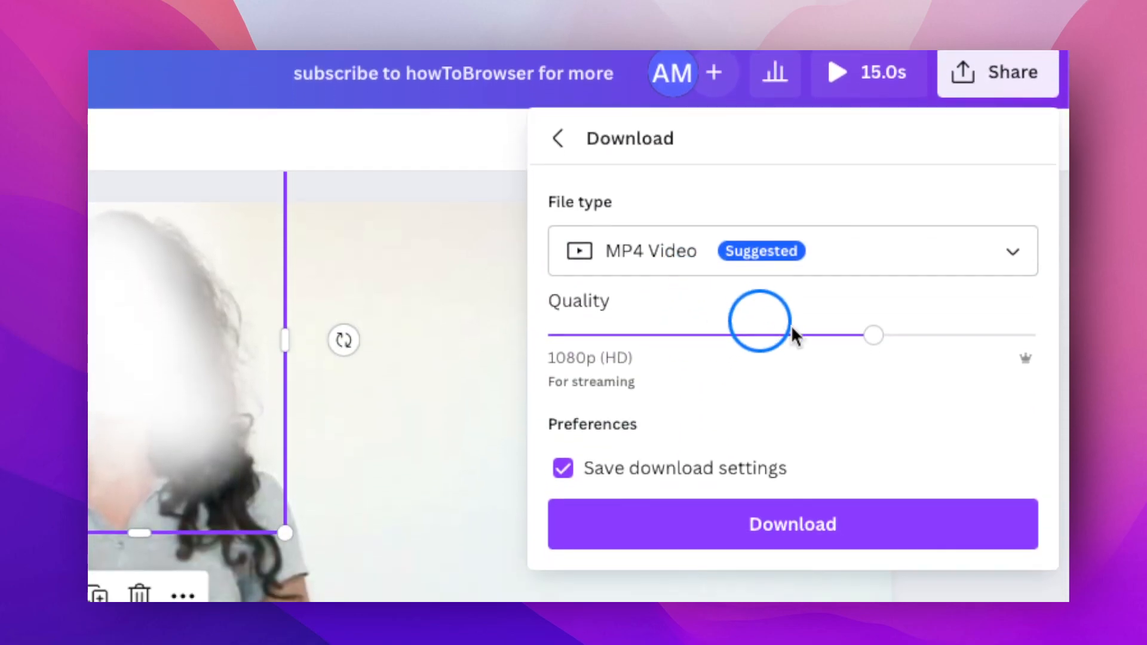
drag(870, 409, 725, 415)
drag(725, 332, 996, 352)
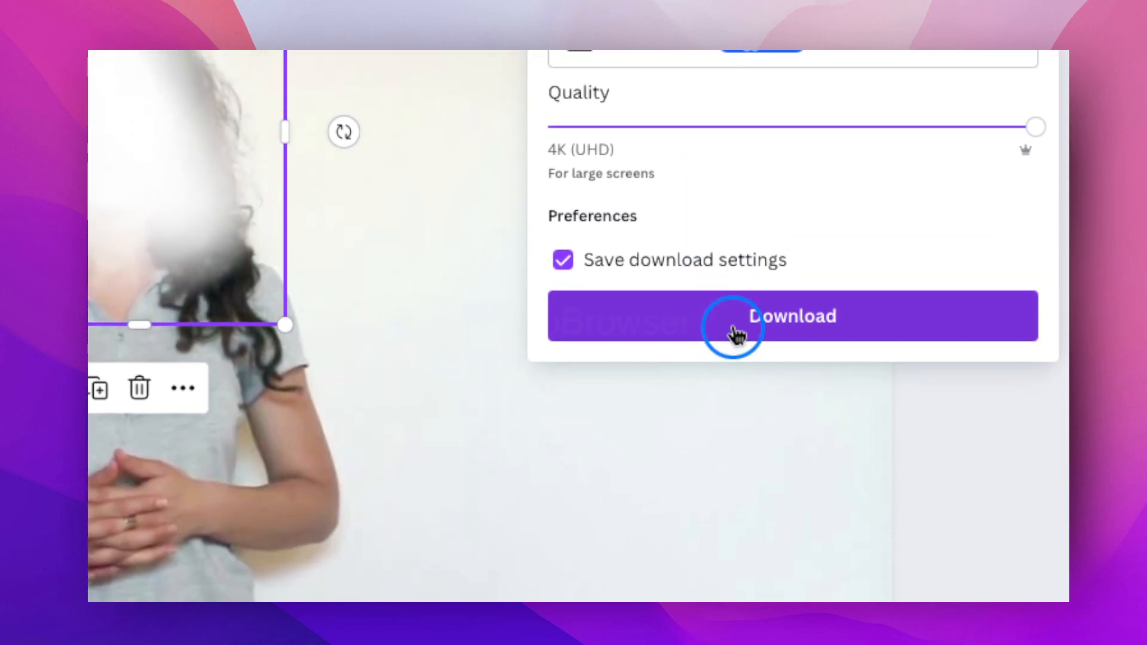
click(738, 331)
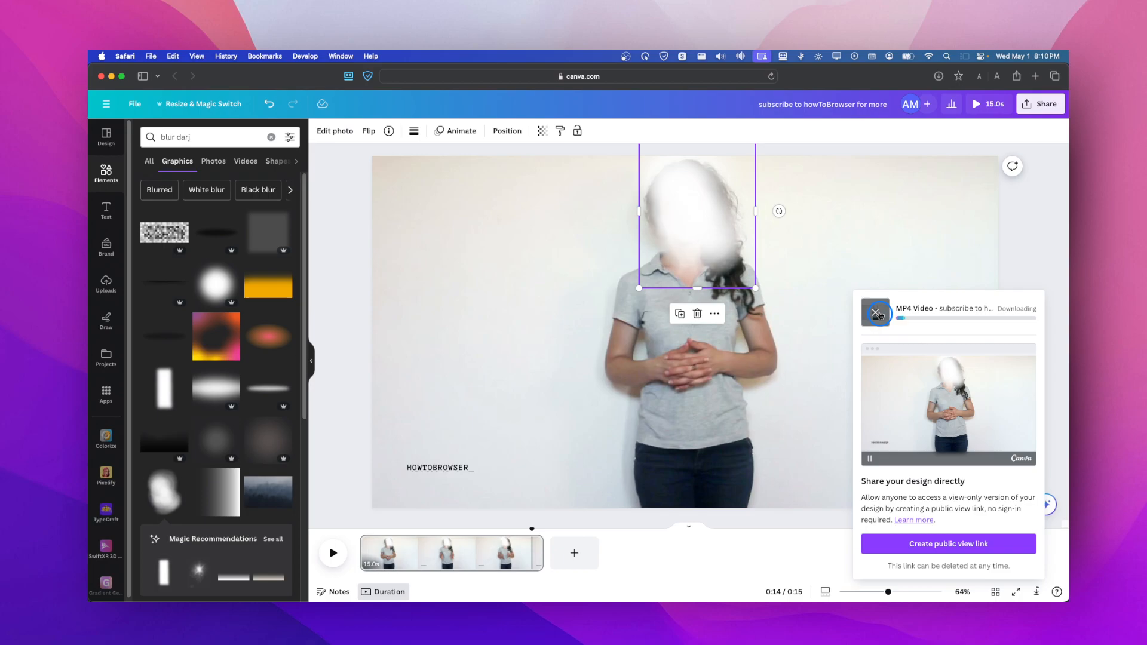
click(877, 313)
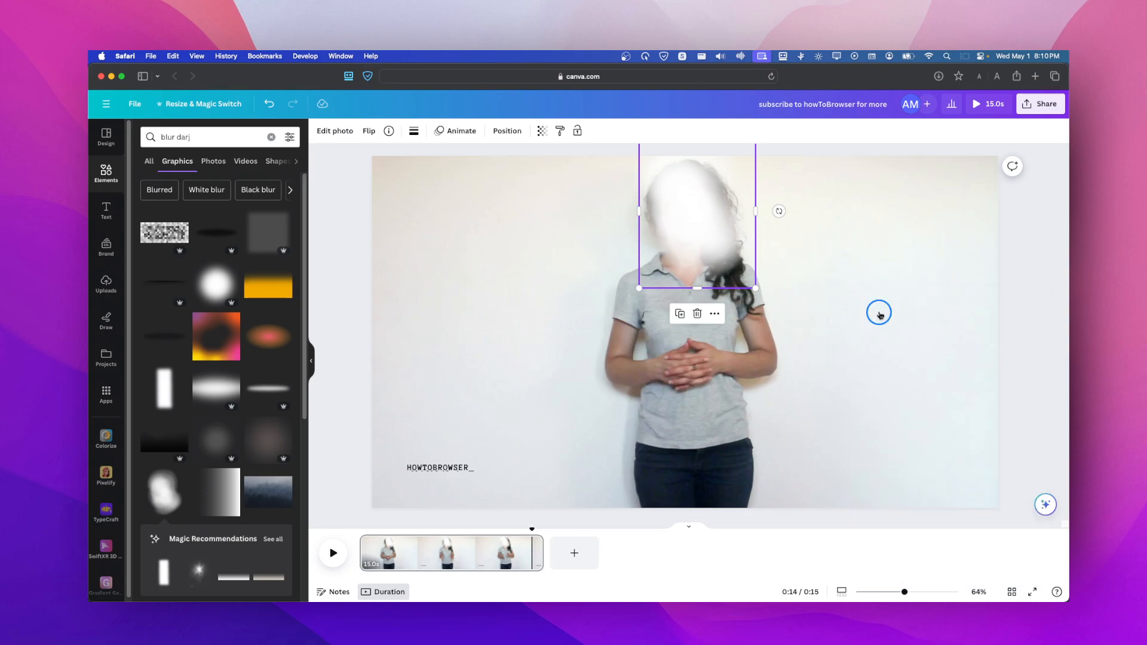